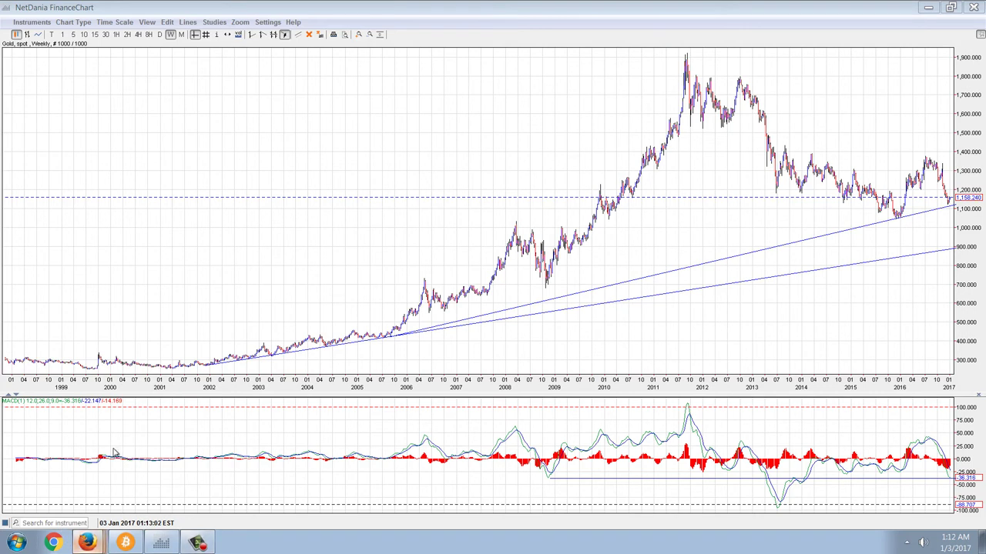
Glance at Coinbase transactions page 4, then draw a steeper trendline from the 2005 gold low through 2016.
{"action": "key", "text": "alt+Tab"}
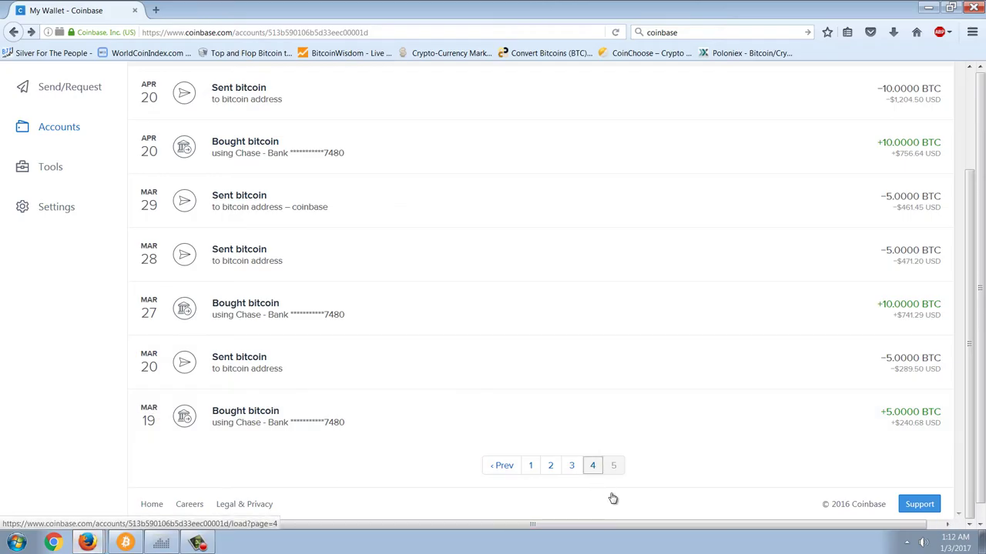
{"action": "left_click", "coordinate": [593, 466]}
{"action": "scroll", "coordinate": [621, 508], "scroll_direction": "down", "scroll_amount": 10}
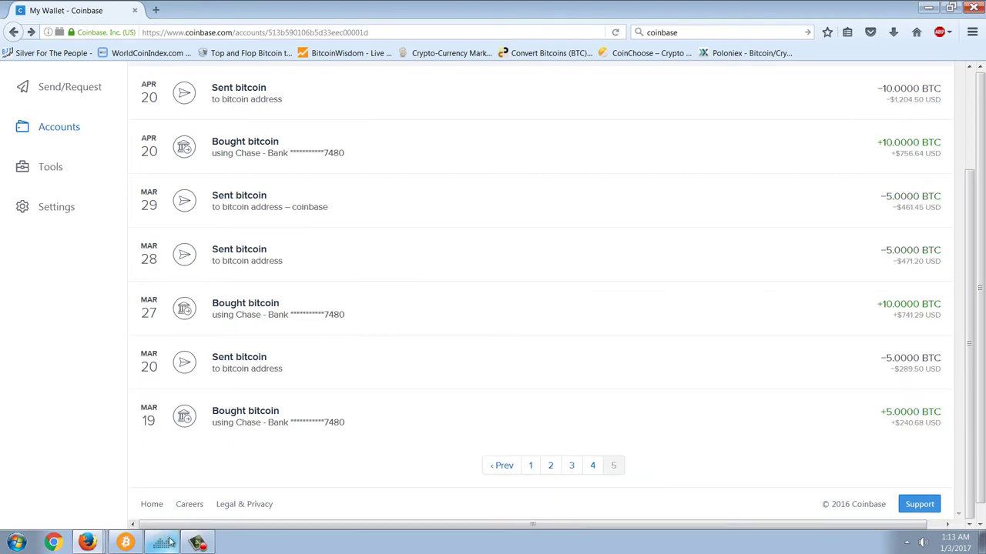
{"action": "key", "text": "alt+Tab"}
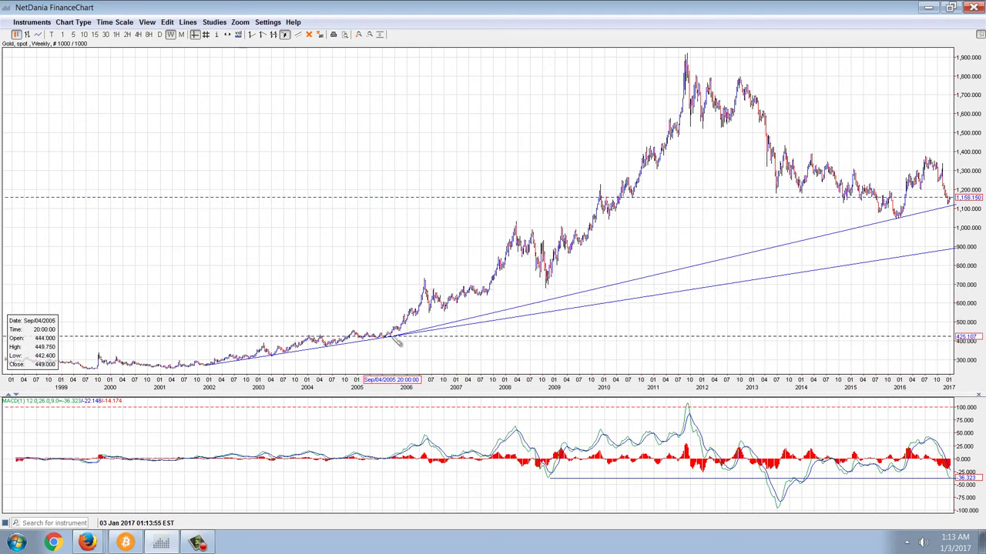
{"action": "left_click_drag", "start_coordinate": [396, 337], "coordinate": [605, 277]}
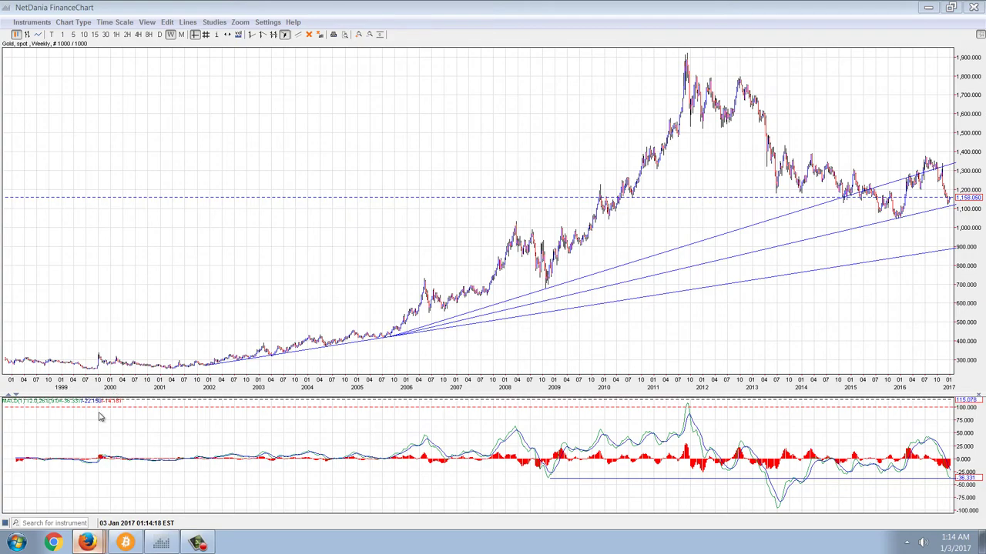
Check the last page of Coinbase transactions and return to the gold chart.
{"action": "key", "text": "alt+Tab"}
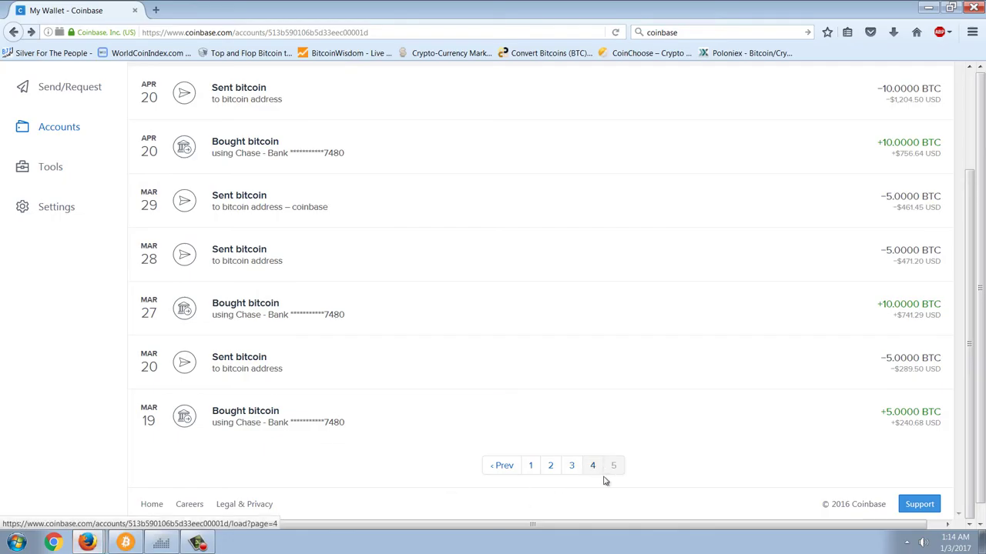
{"action": "scroll", "coordinate": [589, 485], "scroll_direction": "down", "scroll_amount": 6}
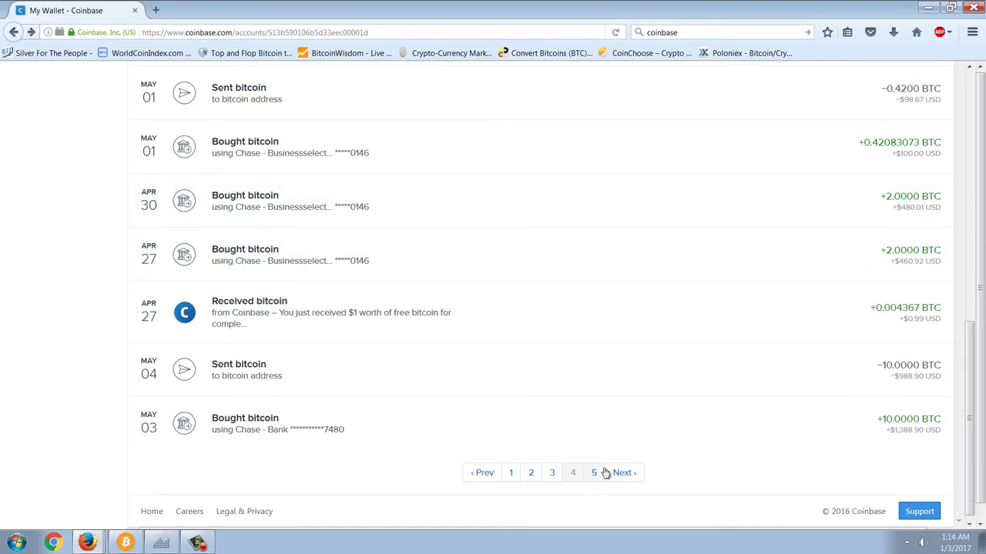
{"action": "left_click", "coordinate": [591, 474]}
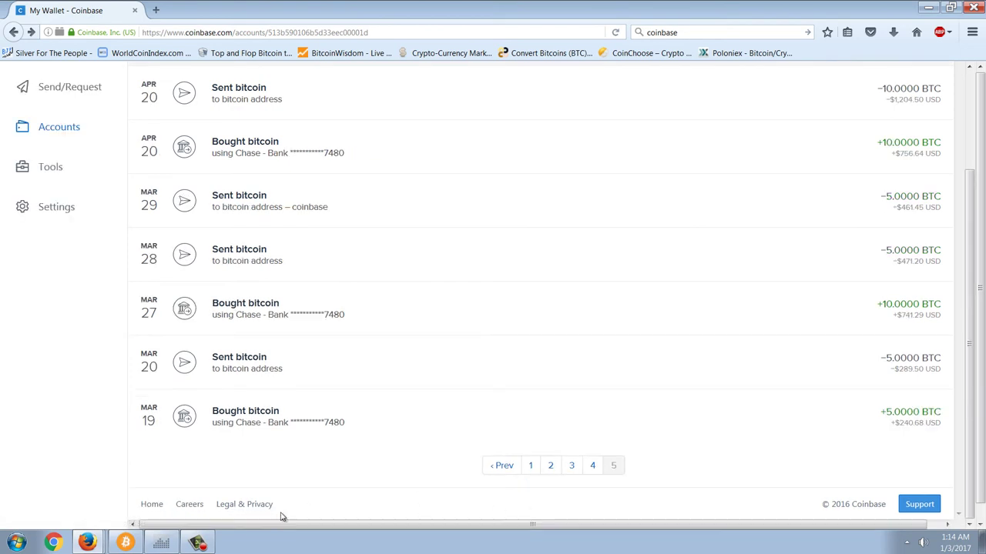
{"action": "left_click", "coordinate": [166, 543]}
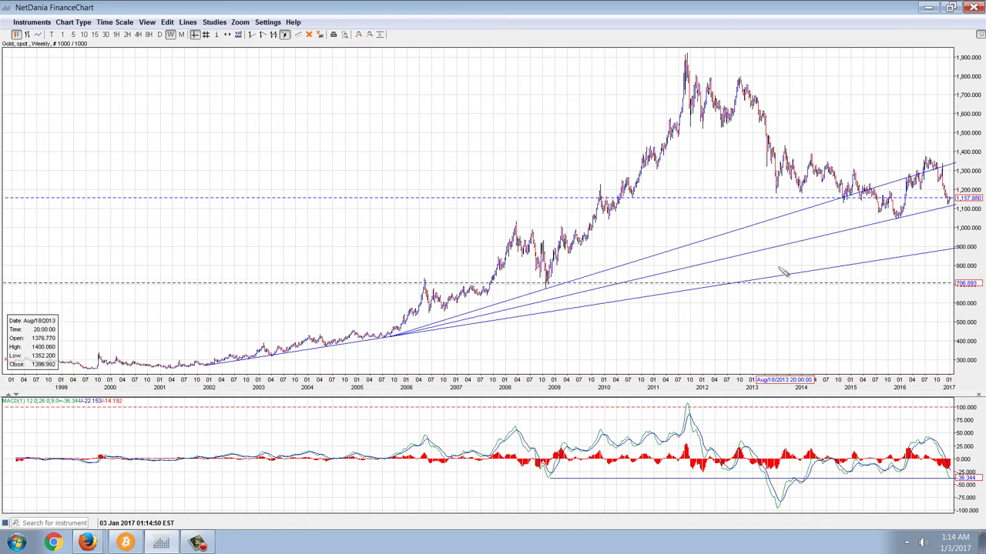
Draw a descending trendline from the 2013 gold high through the 2015–2016 highs to the right edge.
{"action": "left_click_drag", "start_coordinate": [766, 136], "coordinate": [924, 208]}
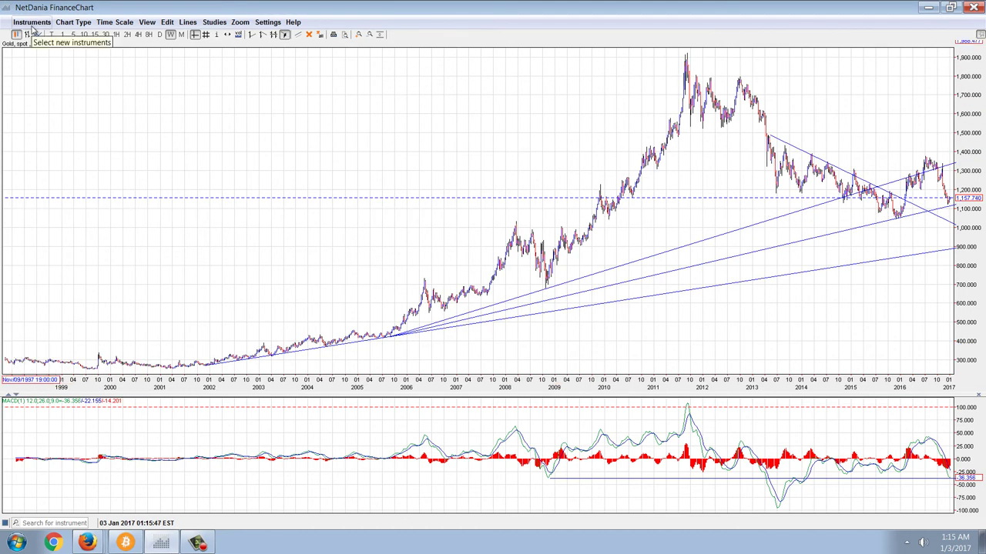
Chart USD/CNY from Cross Rates > Chinese Yuan in the instrument browser as a new chart.
{"action": "left_click", "coordinate": [32, 22]}
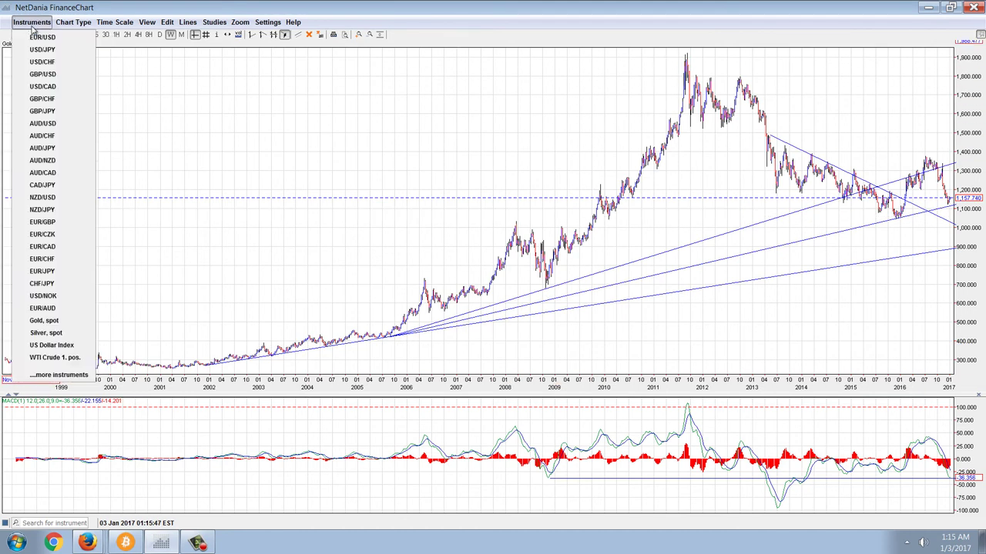
{"action": "left_click", "coordinate": [51, 374]}
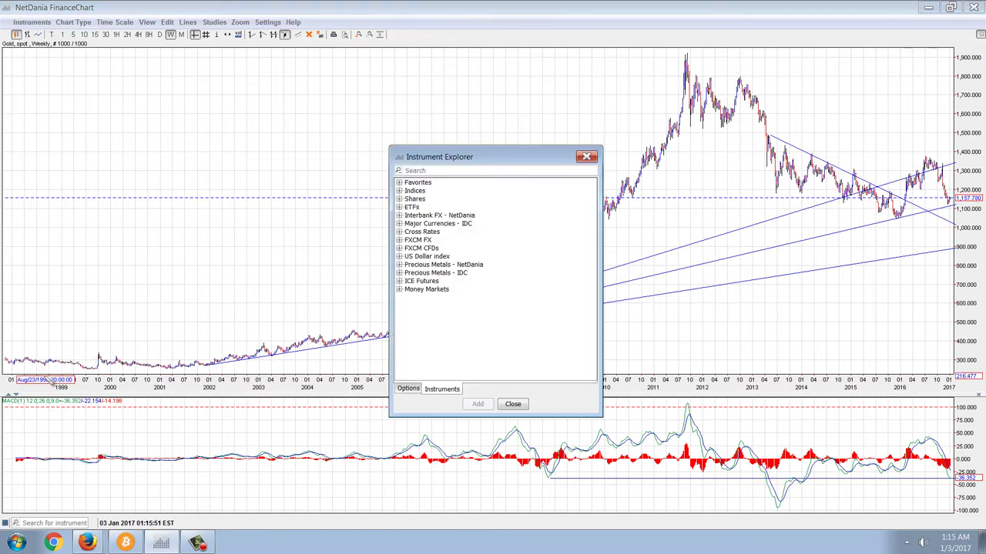
{"action": "left_click", "coordinate": [399, 232]}
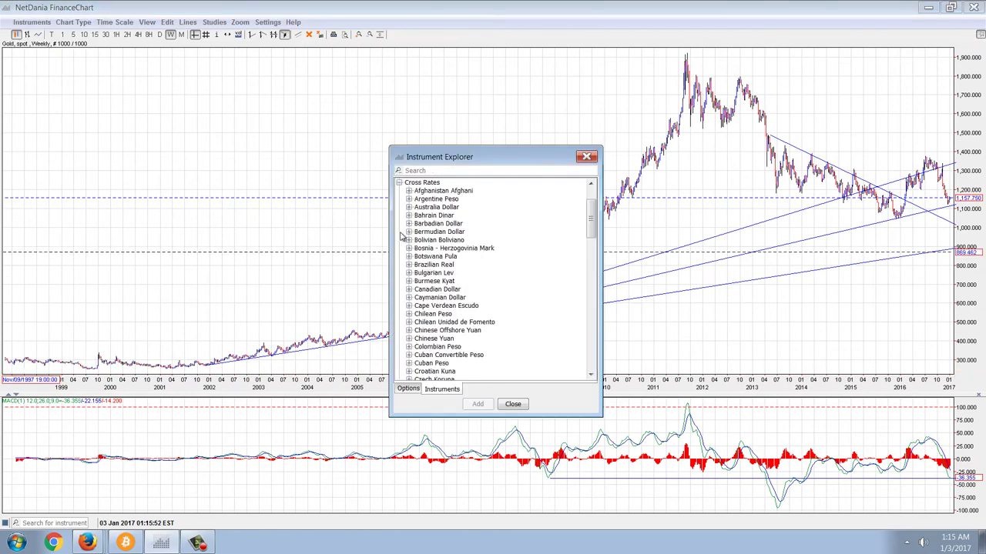
{"action": "left_click", "coordinate": [409, 340]}
{"action": "scroll", "coordinate": [428, 311], "scroll_direction": "down", "scroll_amount": 5}
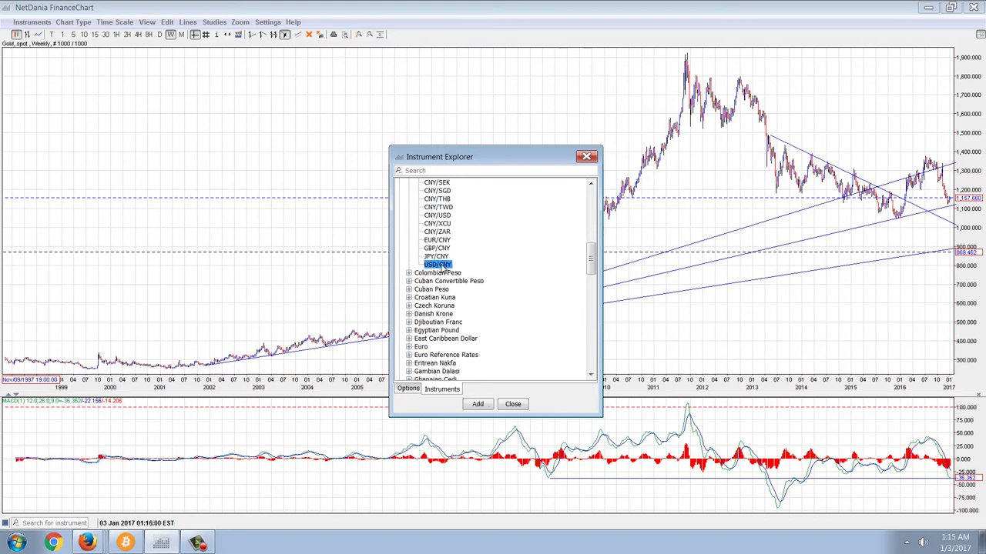
{"action": "double_click", "coordinate": [439, 264]}
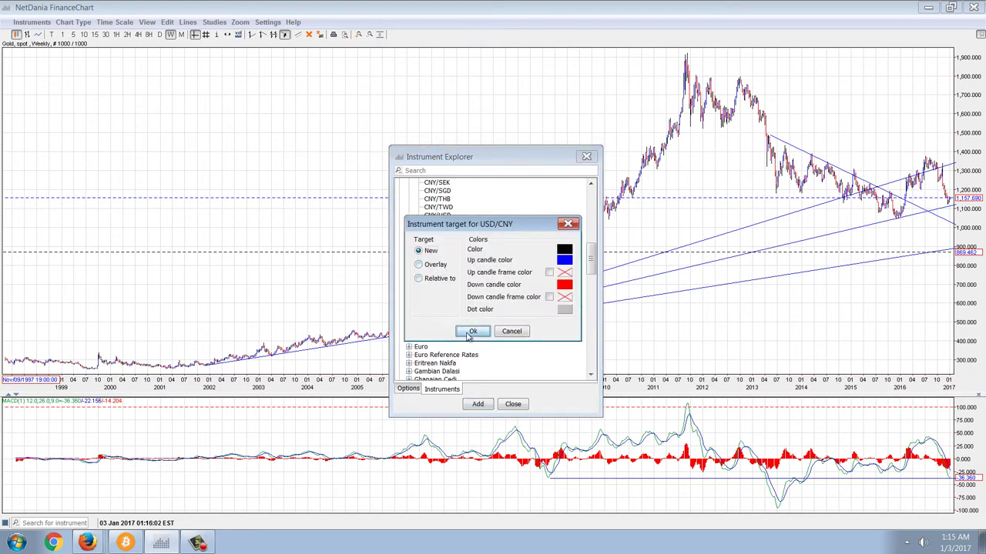
{"action": "left_click", "coordinate": [471, 331]}
{"action": "left_click", "coordinate": [513, 405]}
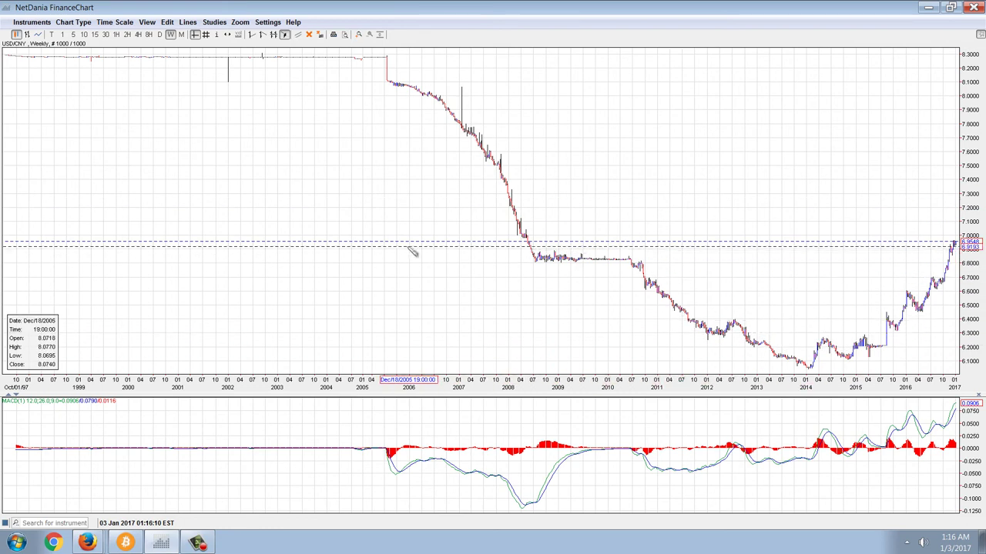
Draw a level line at about 6.9 from 2006 across to the latest USD/CNY prices.
{"action": "left_click_drag", "start_coordinate": [413, 247], "coordinate": [788, 243]}
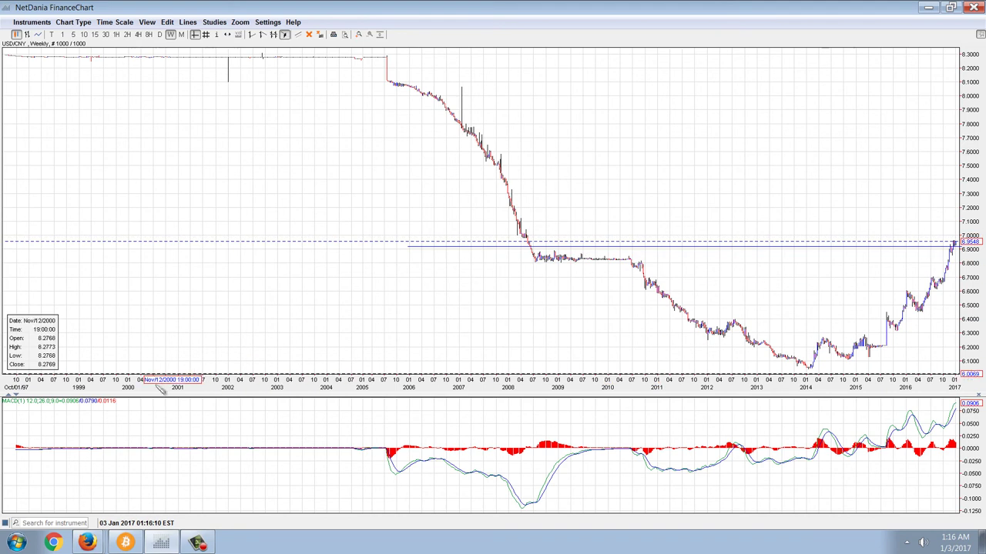
Switch to the Firefox window.
{"action": "left_click", "coordinate": [87, 543]}
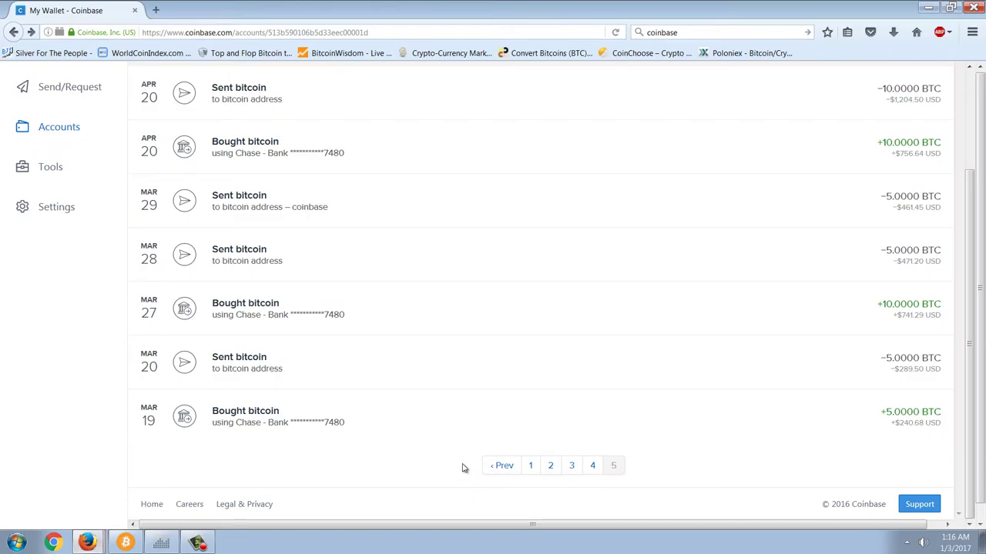
Page through Coinbase transactions to page 5, then bring up the BitcoinWisdom chart window.
{"action": "left_click", "coordinate": [592, 466]}
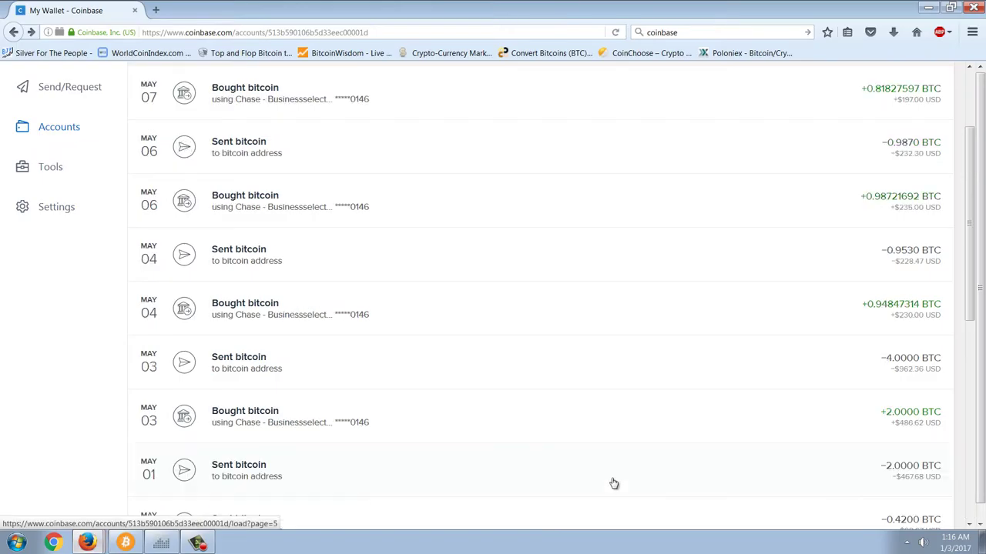
{"action": "scroll", "coordinate": [614, 483], "scroll_direction": "down", "scroll_amount": 10}
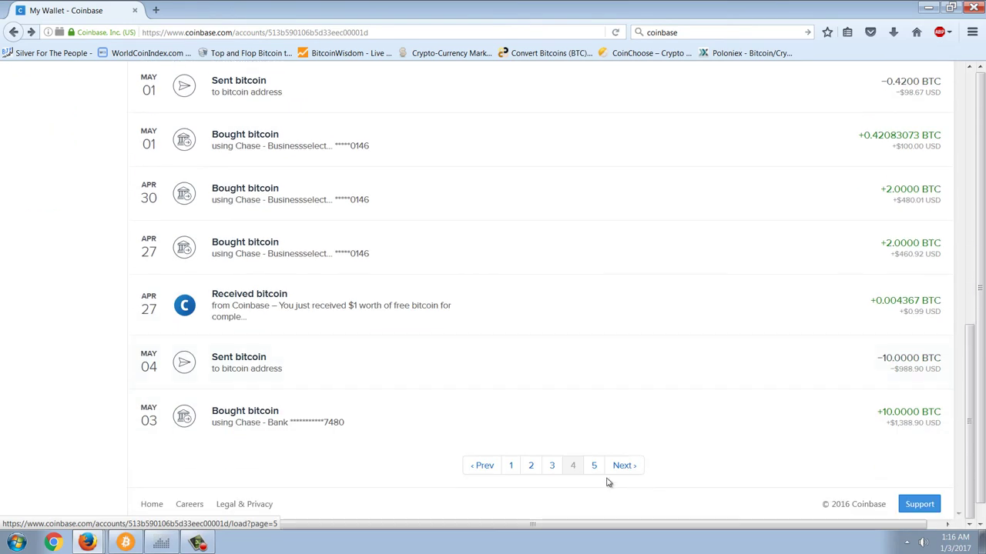
{"action": "left_click", "coordinate": [594, 466]}
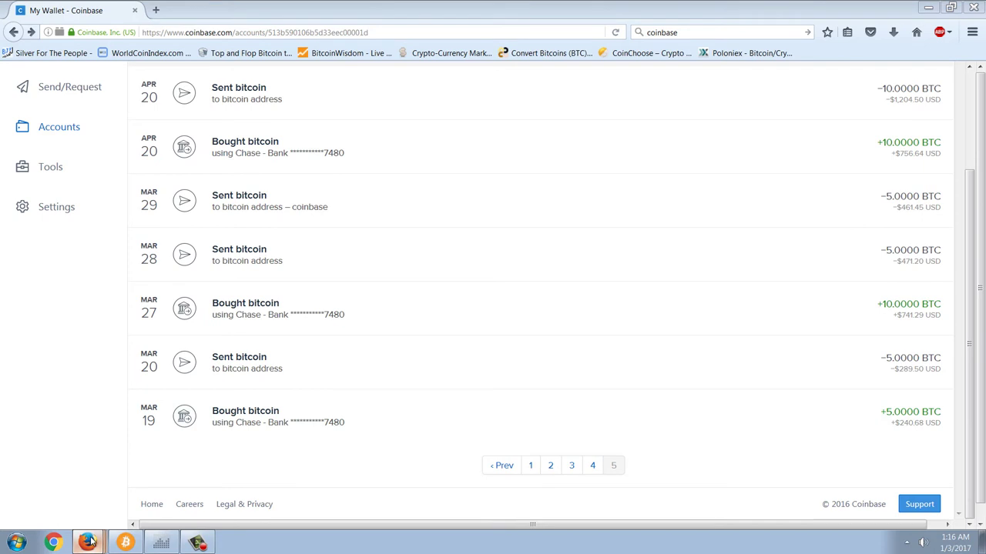
{"action": "key", "text": "alt+Tab"}
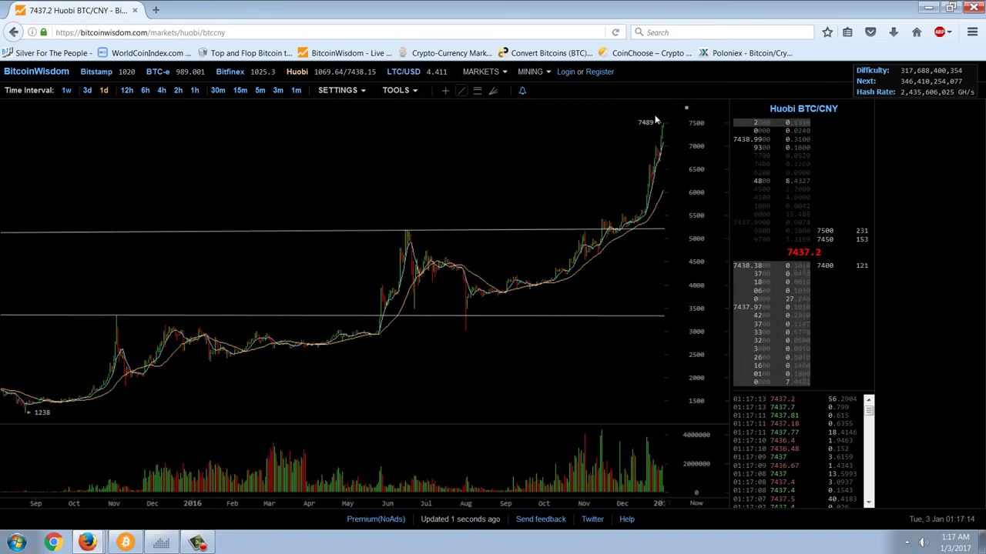
Switch the Huobi BTC/CNY chart to the 3d time interval.
{"action": "left_click", "coordinate": [88, 90]}
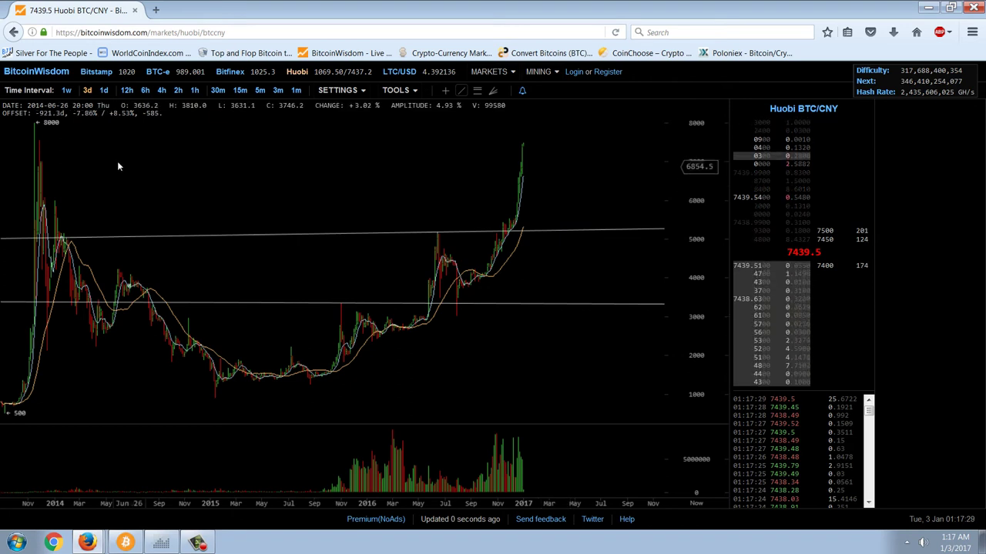
{"action": "left_click", "coordinate": [96, 71]}
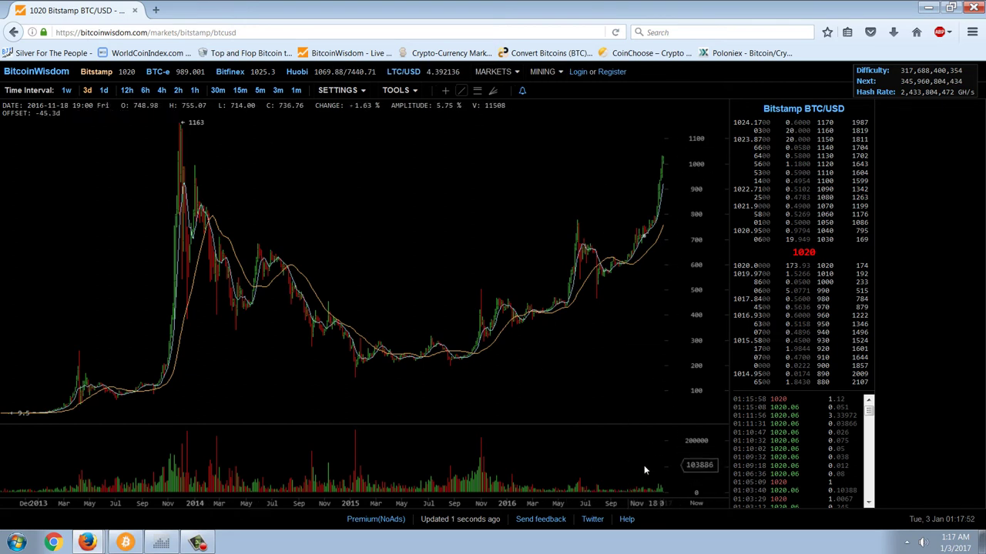
{"action": "left_click", "coordinate": [229, 71]}
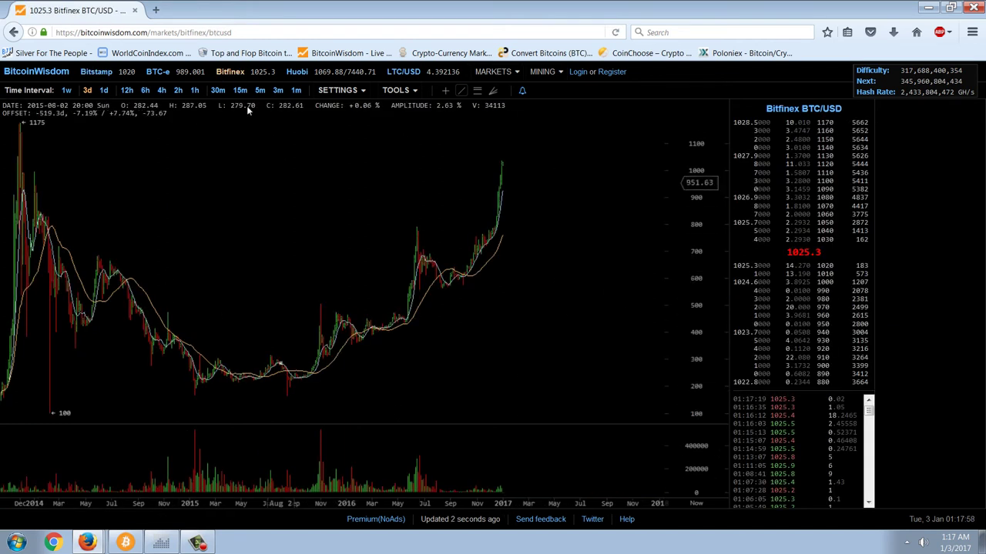
{"action": "left_click", "coordinate": [298, 72]}
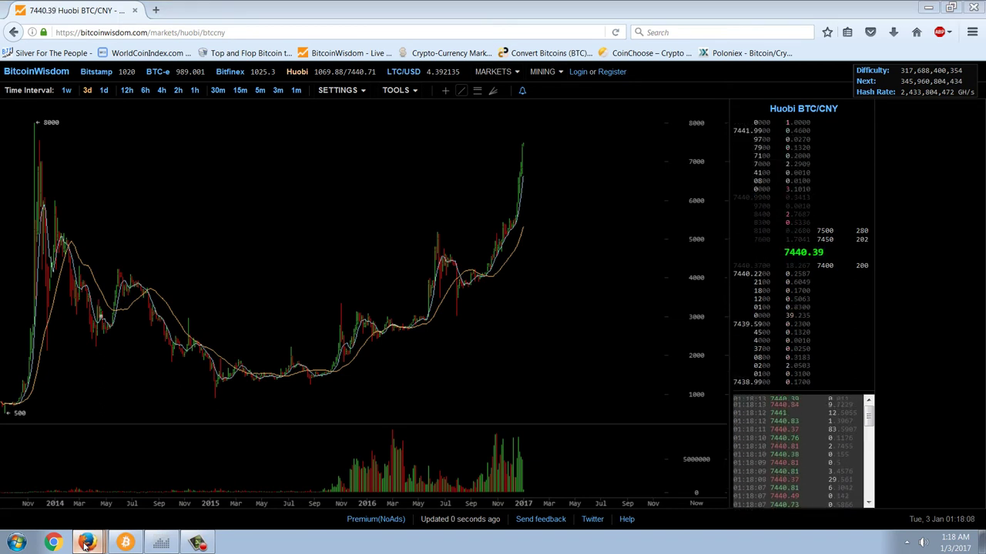
Switch to Coinbase and page forward through page 4 to the last page of transactions.
{"action": "key", "text": "alt+Tab"}
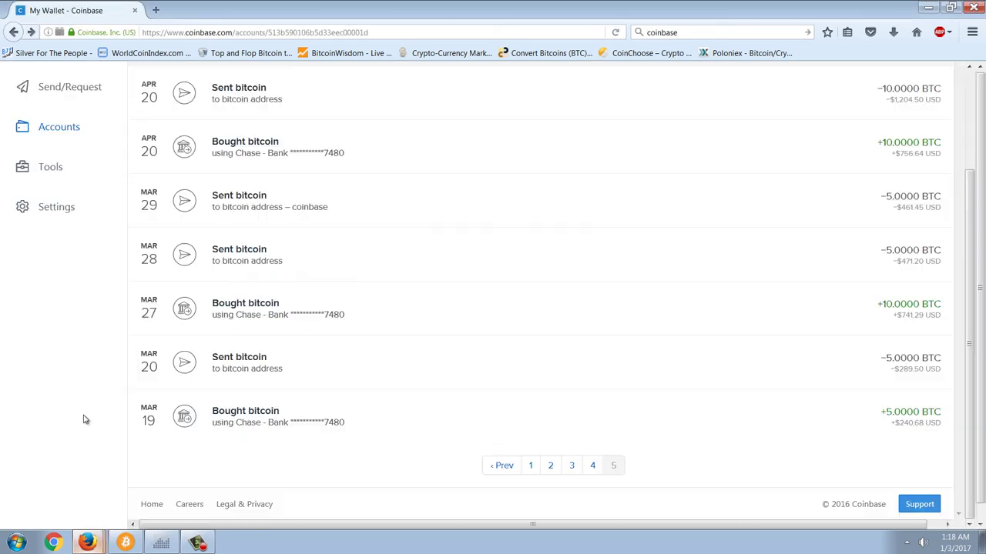
{"action": "left_click", "coordinate": [591, 471]}
{"action": "scroll", "coordinate": [653, 479], "scroll_direction": "down", "scroll_amount": 6}
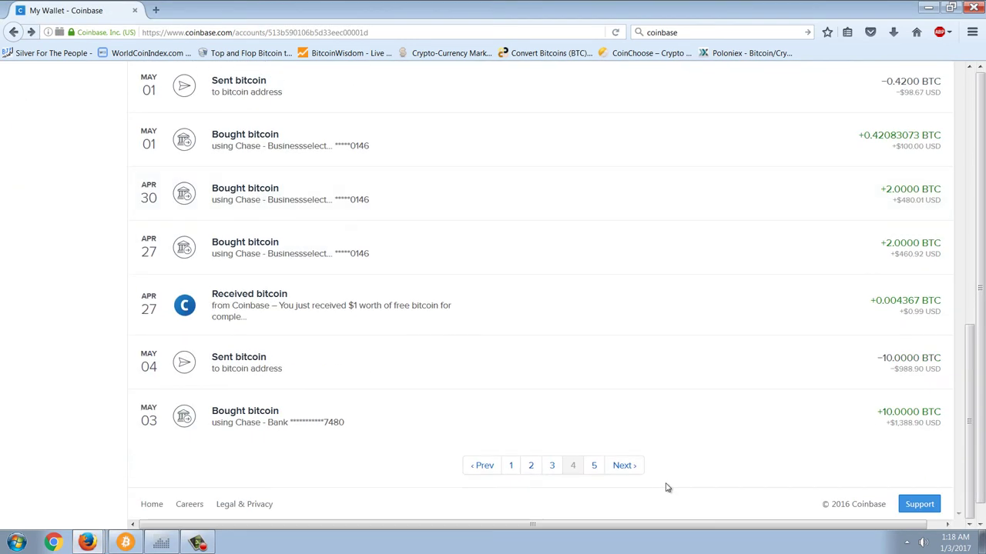
{"action": "left_click", "coordinate": [595, 467]}
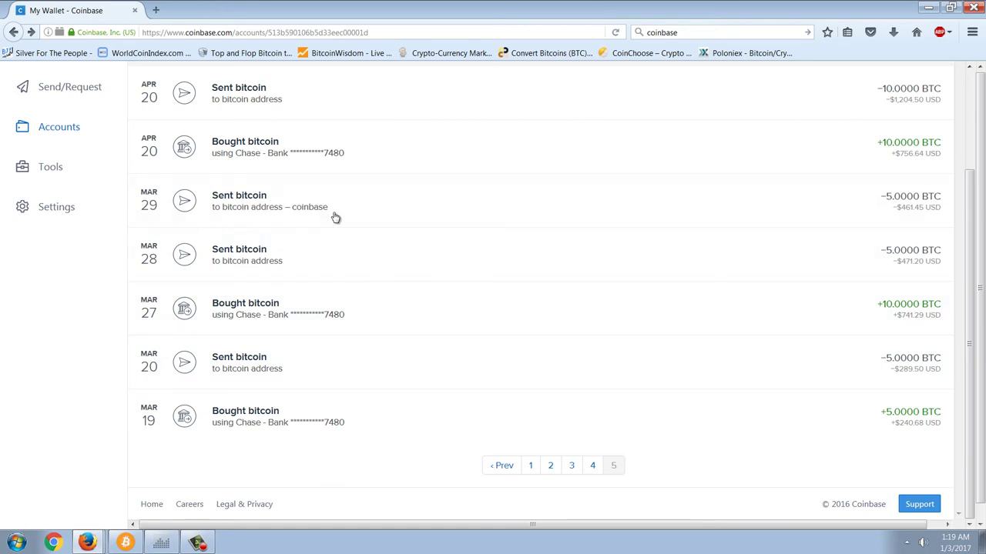
Revisit Coinbase transaction pages 4 and 5 to review the older bitcoin buys and sends.
{"action": "scroll", "coordinate": [380, 277], "scroll_direction": "up", "scroll_amount": 3}
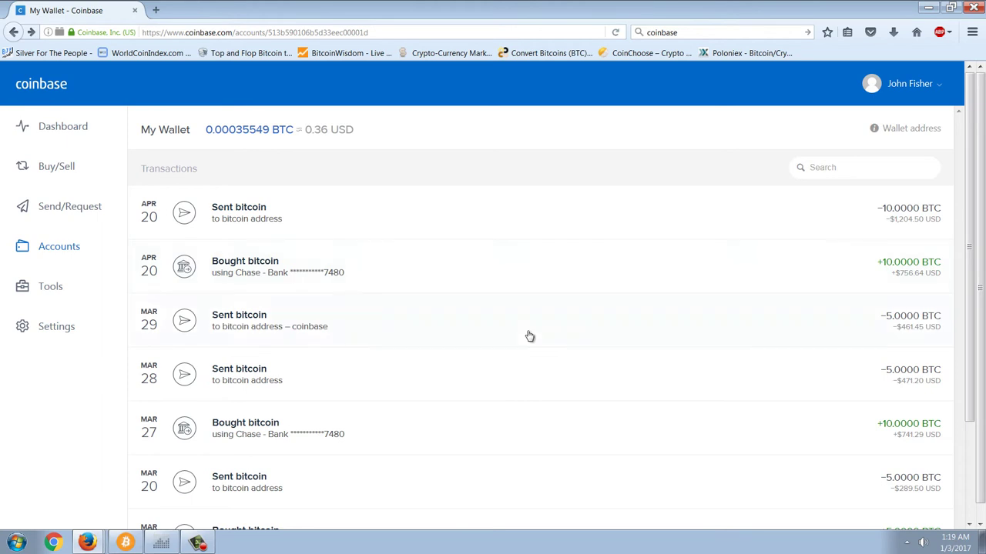
{"action": "scroll", "coordinate": [532, 351], "scroll_direction": "down", "scroll_amount": 3}
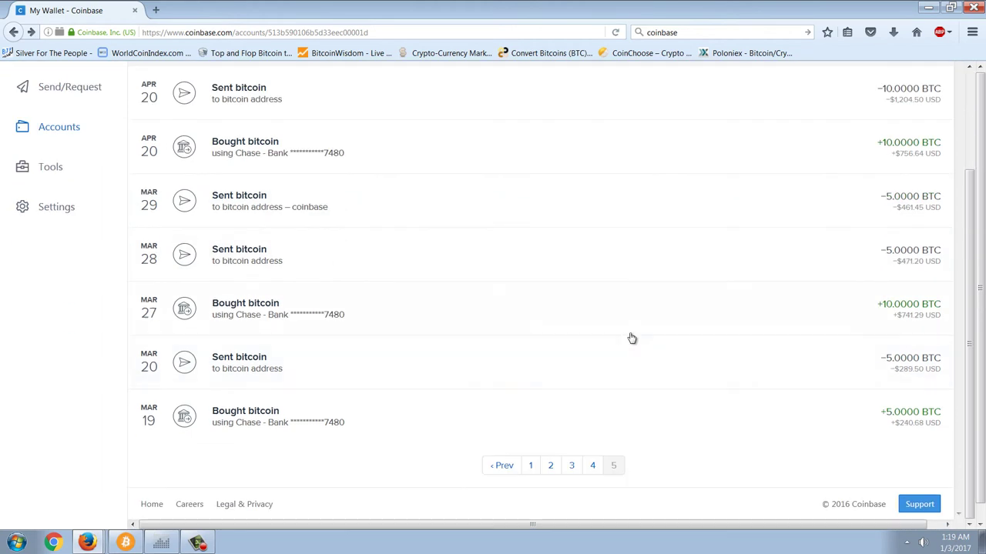
{"action": "left_click", "coordinate": [593, 466]}
{"action": "scroll", "coordinate": [726, 451], "scroll_direction": "down", "scroll_amount": 1}
{"action": "scroll", "coordinate": [726, 451], "scroll_direction": "down", "scroll_amount": 5}
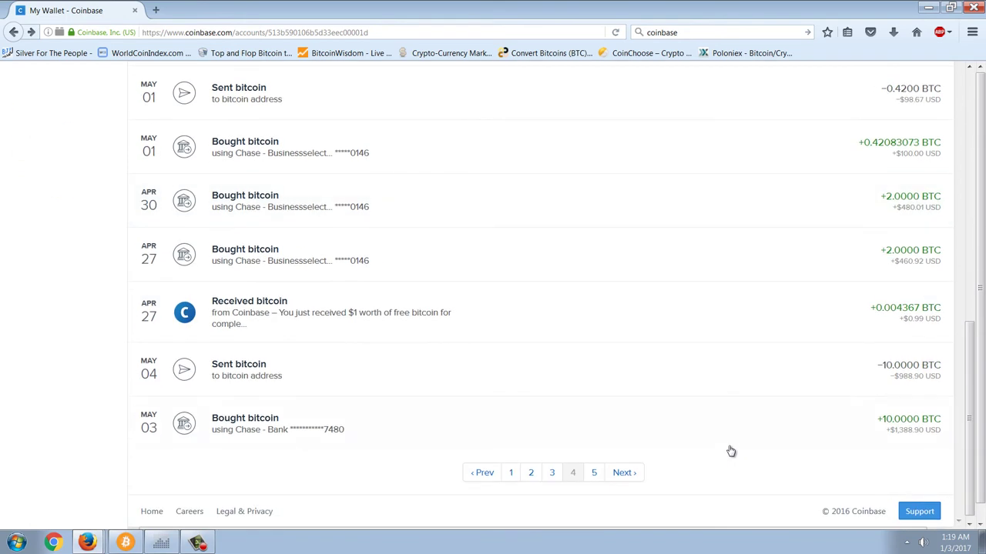
{"action": "left_click", "coordinate": [597, 466]}
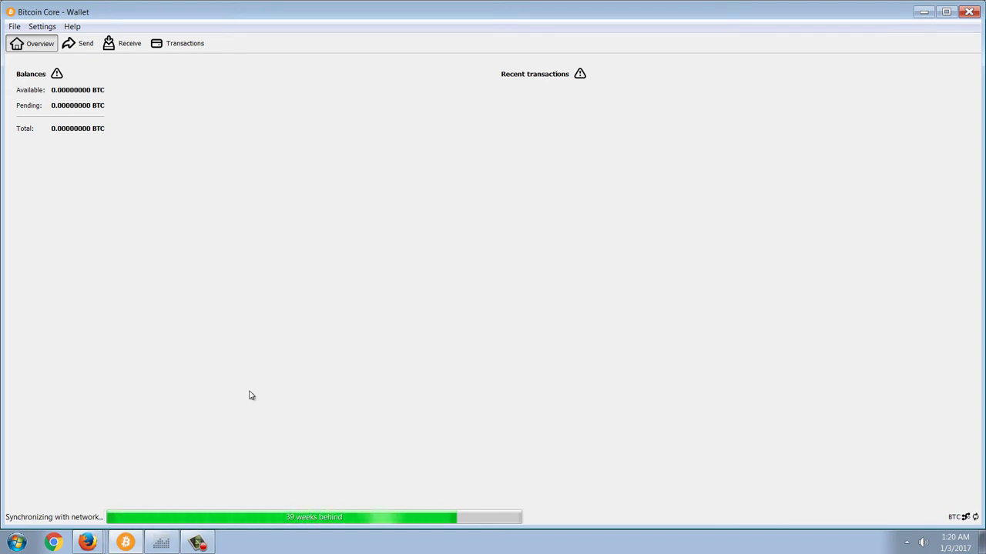
Bring up the ZeroHedge yuan-devaluation article and highlight 'Capital Controls' in its headline.
{"action": "left_click", "coordinate": [87, 541]}
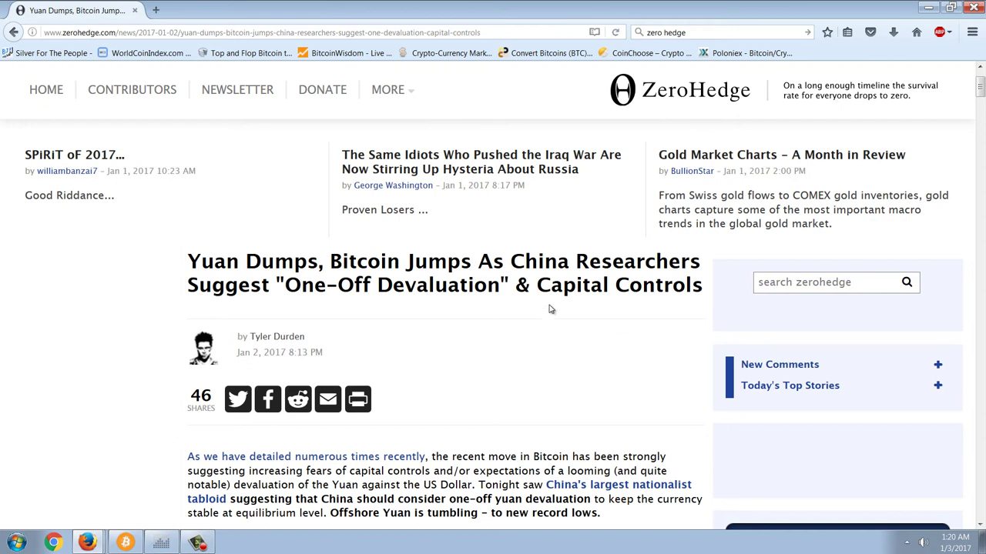
{"action": "left_click_drag", "start_coordinate": [541, 282], "coordinate": [710, 294]}
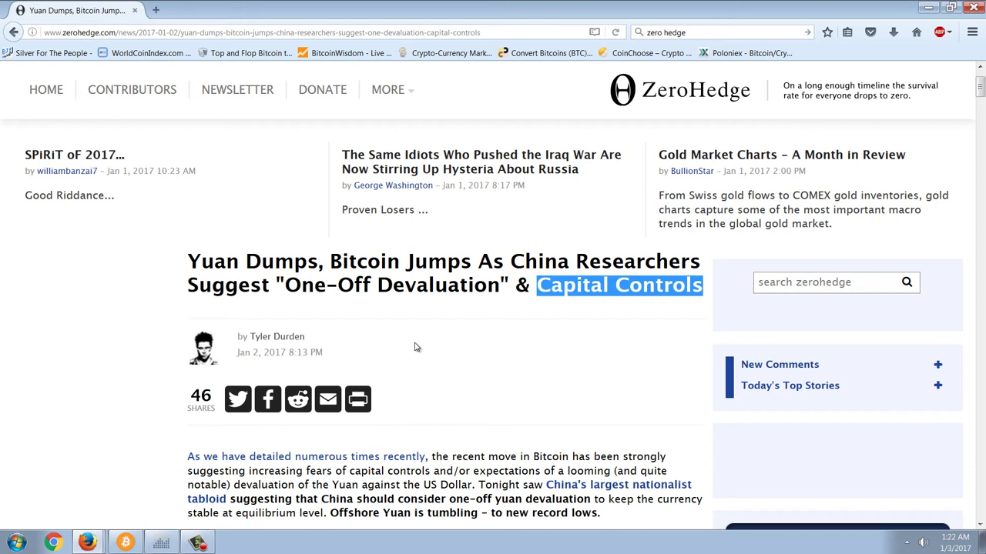
{"action": "left_click", "coordinate": [89, 542]}
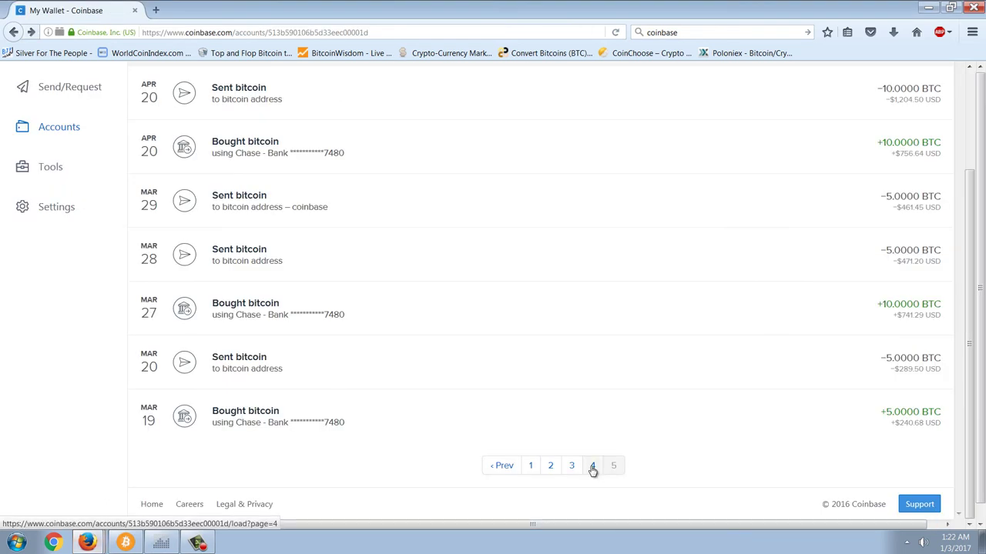
{"action": "left_click", "coordinate": [592, 467]}
{"action": "scroll", "coordinate": [592, 470], "scroll_direction": "down", "scroll_amount": 5}
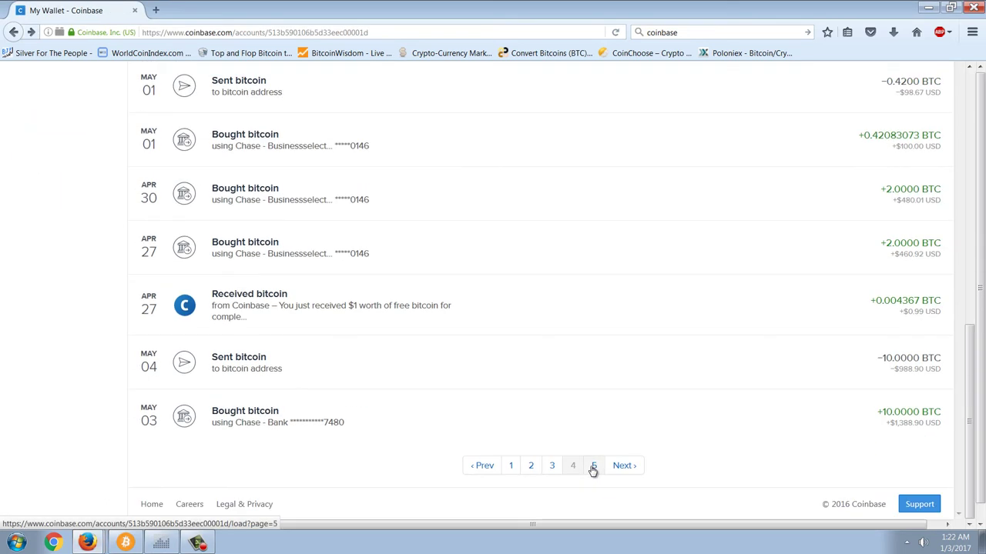
{"action": "left_click", "coordinate": [593, 467]}
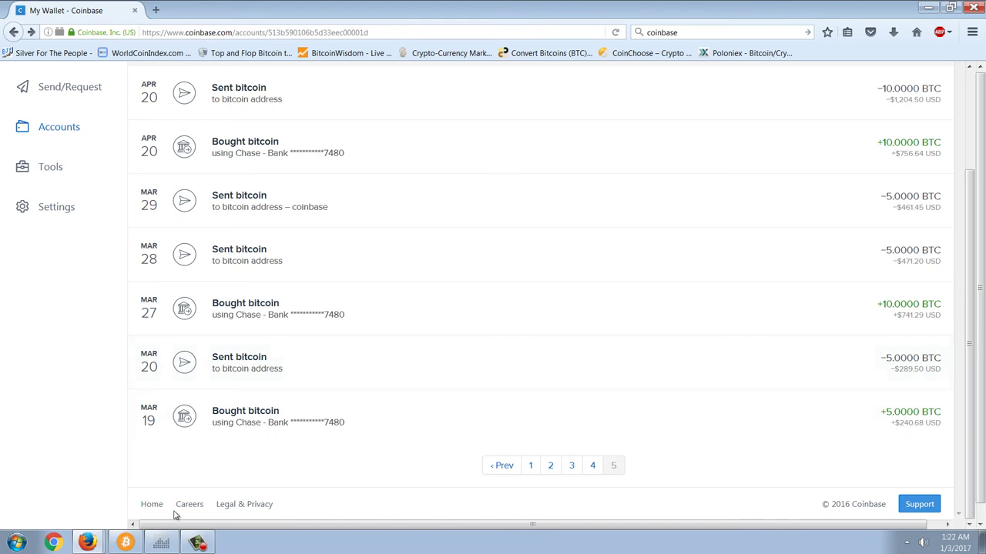
{"action": "left_click", "coordinate": [88, 542]}
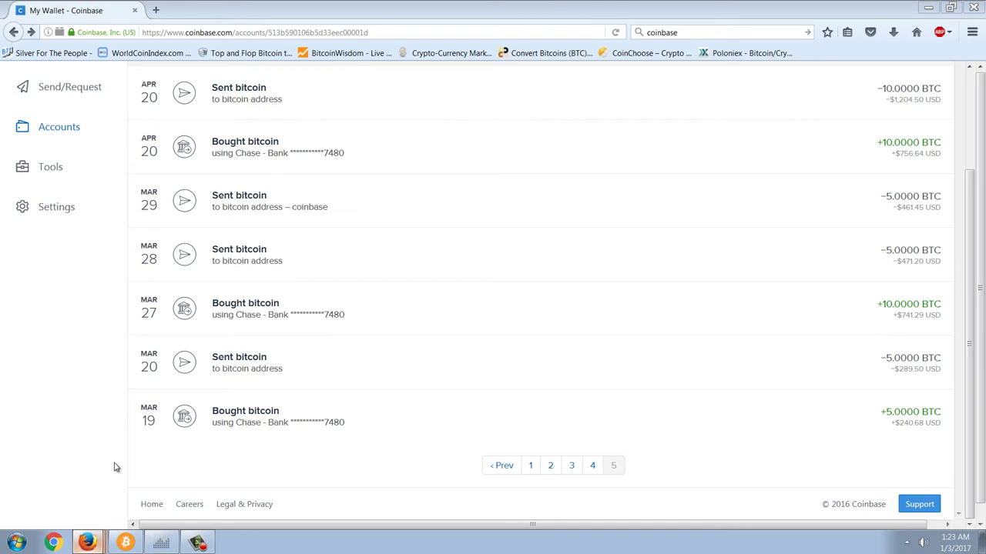
{"action": "left_click", "coordinate": [127, 478]}
{"action": "scroll", "coordinate": [518, 420], "scroll_direction": "down", "scroll_amount": 4}
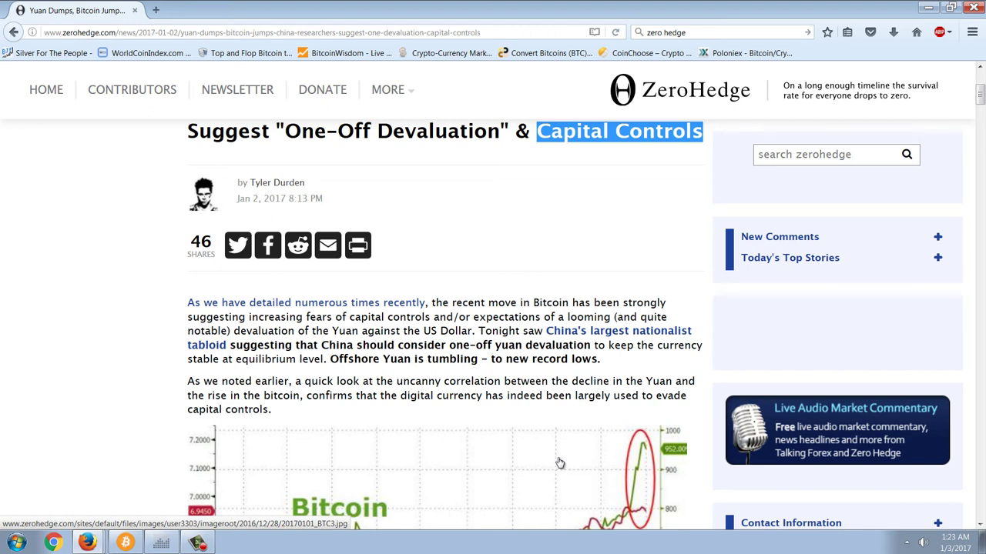
Scroll the article down to the Bitcoin vs USDCNY chart and the monetary-policy quote beneath.
{"action": "scroll", "coordinate": [560, 462], "scroll_direction": "down", "scroll_amount": 3}
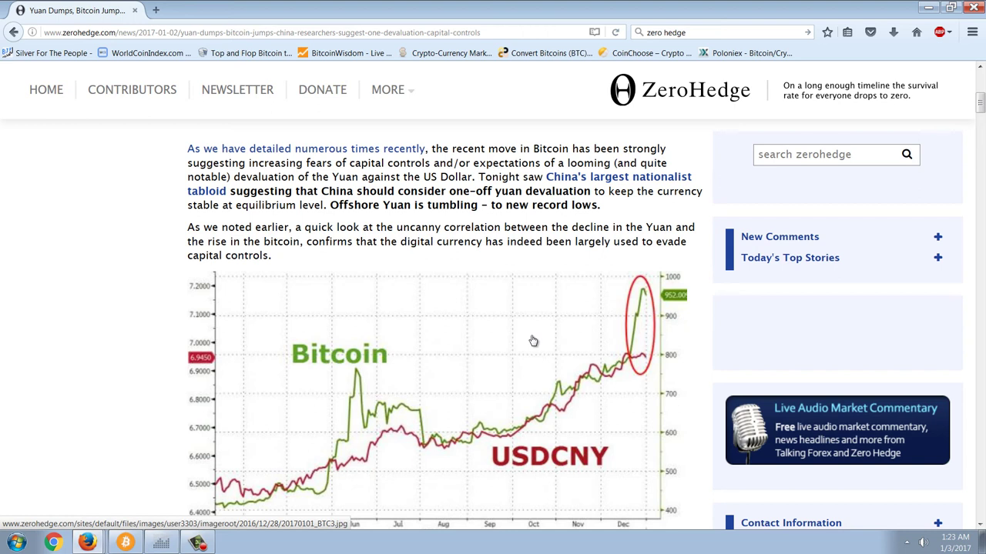
{"action": "scroll", "coordinate": [533, 340], "scroll_direction": "down", "scroll_amount": 2}
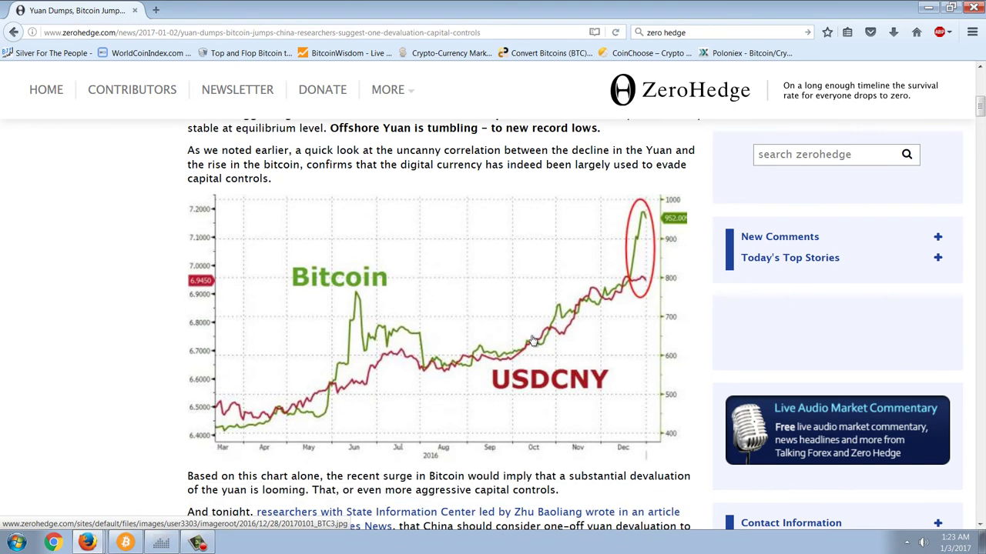
{"action": "scroll", "coordinate": [532, 340], "scroll_direction": "up", "scroll_amount": 2}
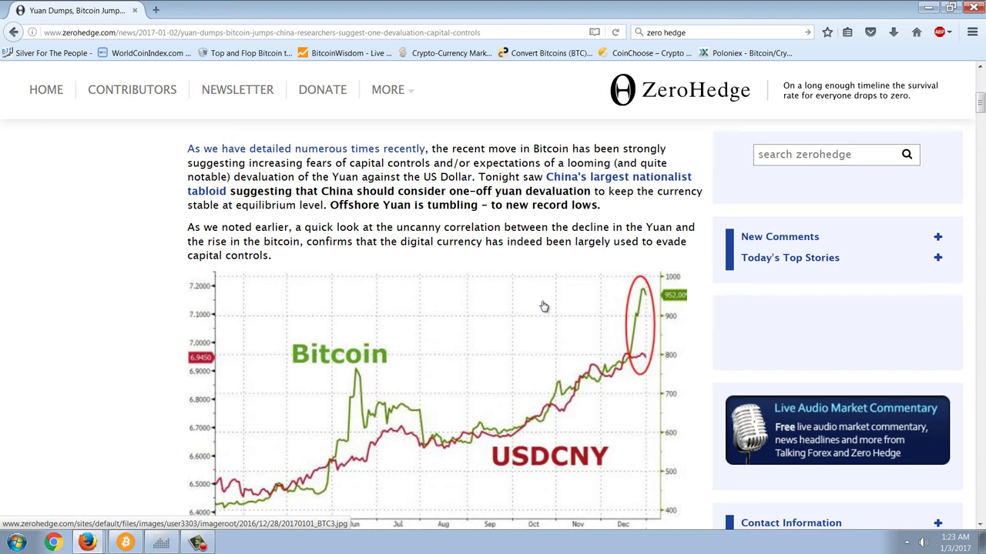
{"action": "scroll", "coordinate": [544, 306], "scroll_direction": "down", "scroll_amount": 2}
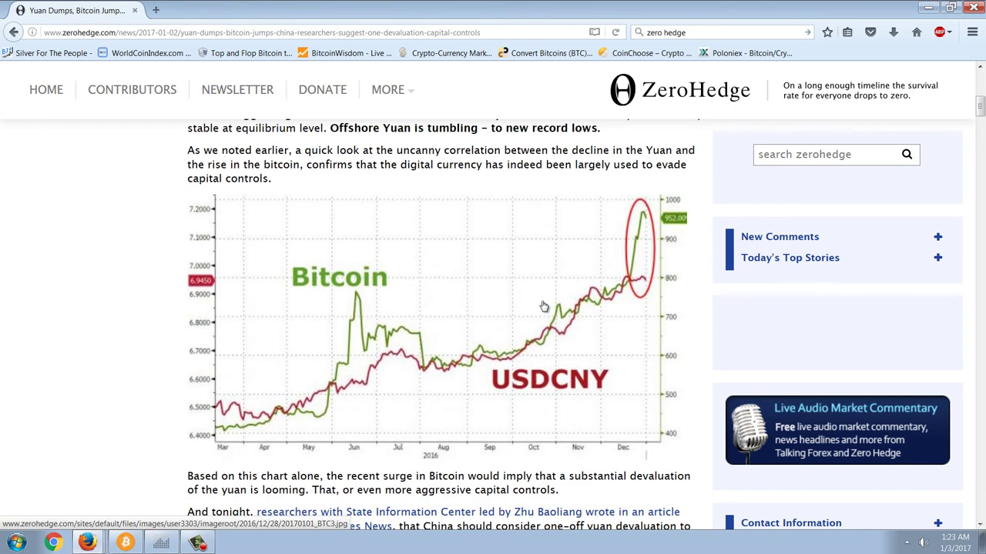
{"action": "scroll", "coordinate": [544, 307], "scroll_direction": "down", "scroll_amount": 5}
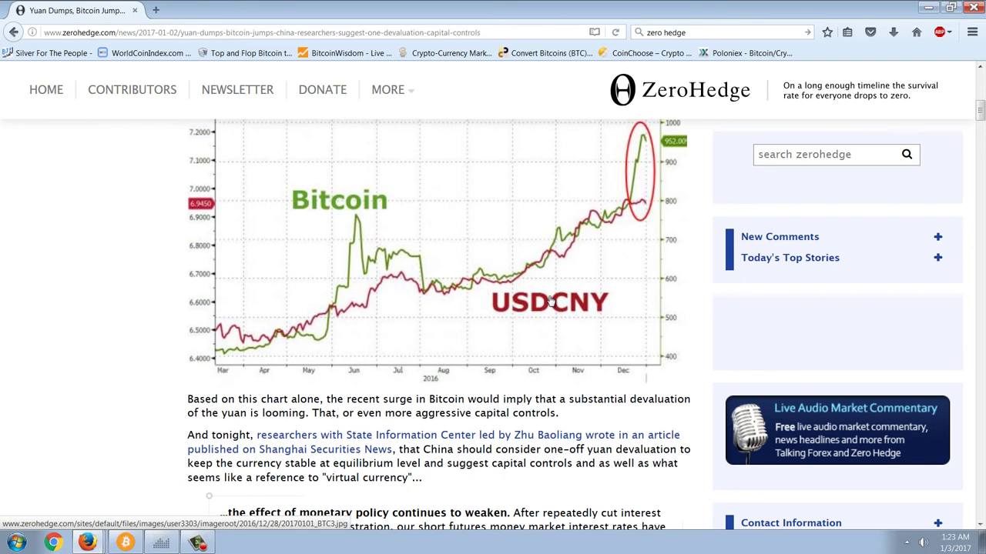
{"action": "scroll", "coordinate": [550, 297], "scroll_direction": "up", "scroll_amount": 3}
{"action": "scroll", "coordinate": [595, 280], "scroll_direction": "down", "scroll_amount": 2}
{"action": "scroll", "coordinate": [616, 231], "scroll_direction": "up", "scroll_amount": 4}
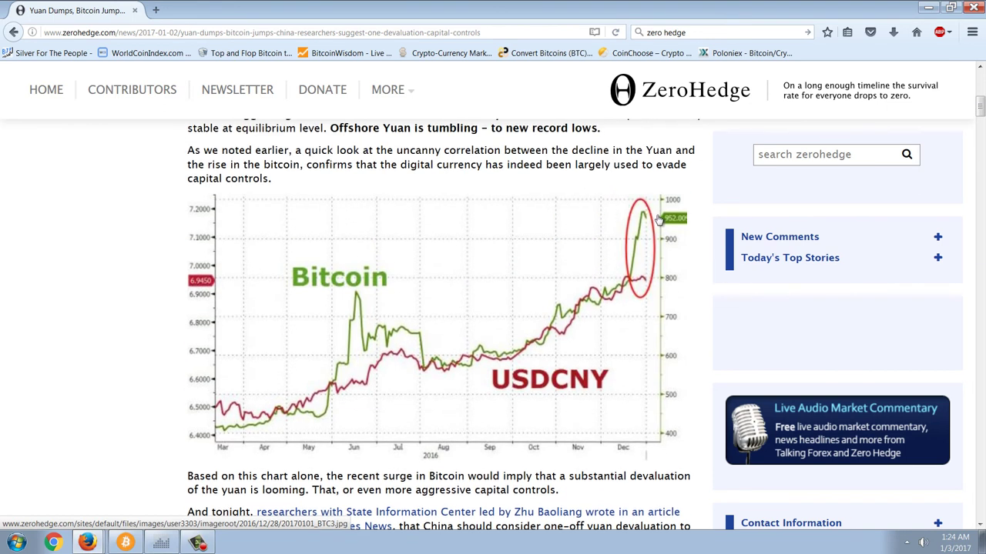
{"action": "scroll", "coordinate": [633, 307], "scroll_direction": "down", "scroll_amount": 6}
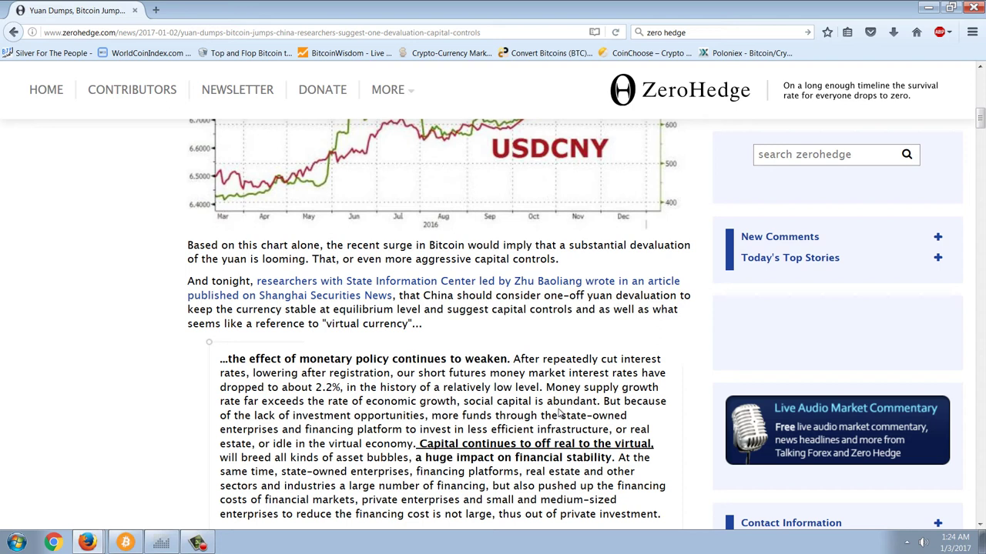
{"action": "scroll", "coordinate": [560, 414], "scroll_direction": "down", "scroll_amount": 2}
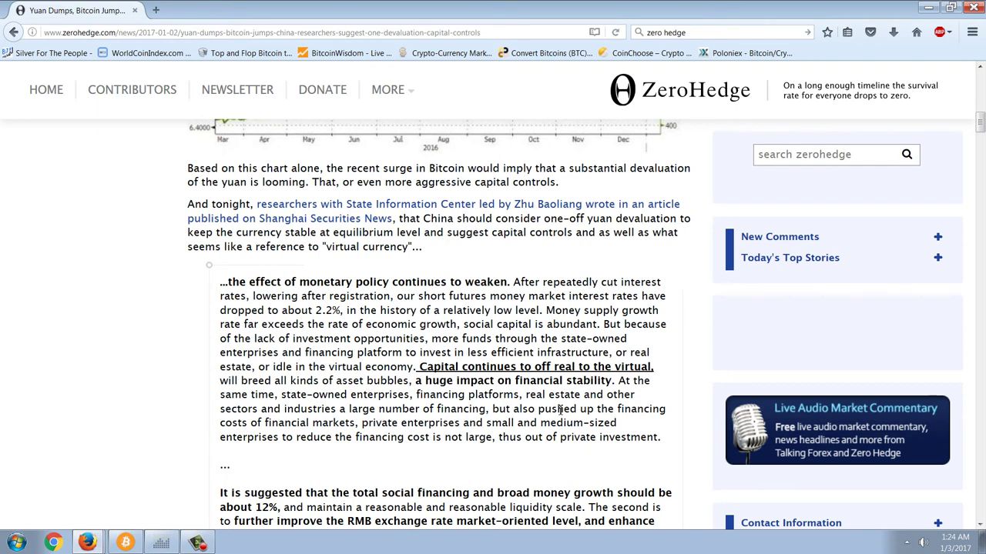
{"action": "scroll", "coordinate": [560, 410], "scroll_direction": "down", "scroll_amount": 2}
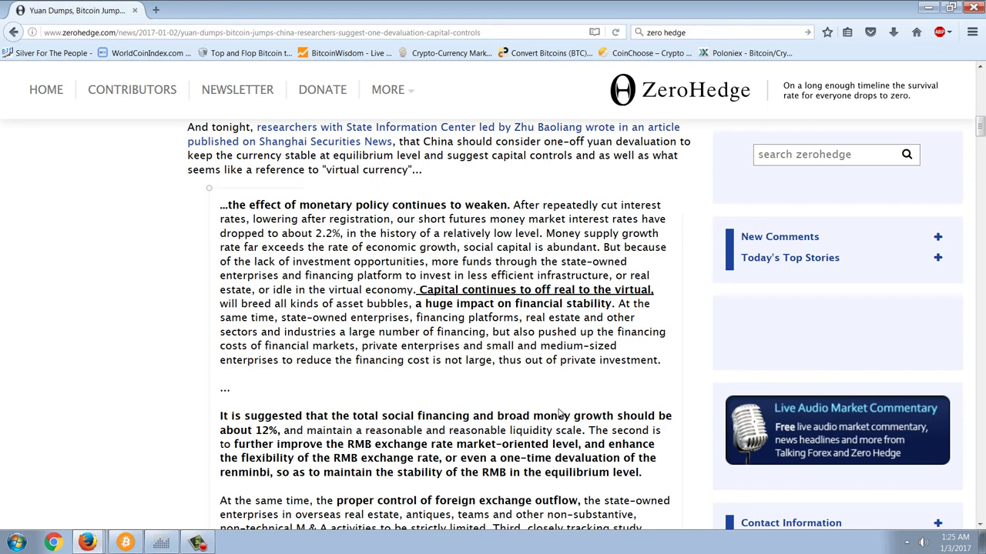
{"action": "scroll", "coordinate": [560, 414], "scroll_direction": "down", "scroll_amount": 2}
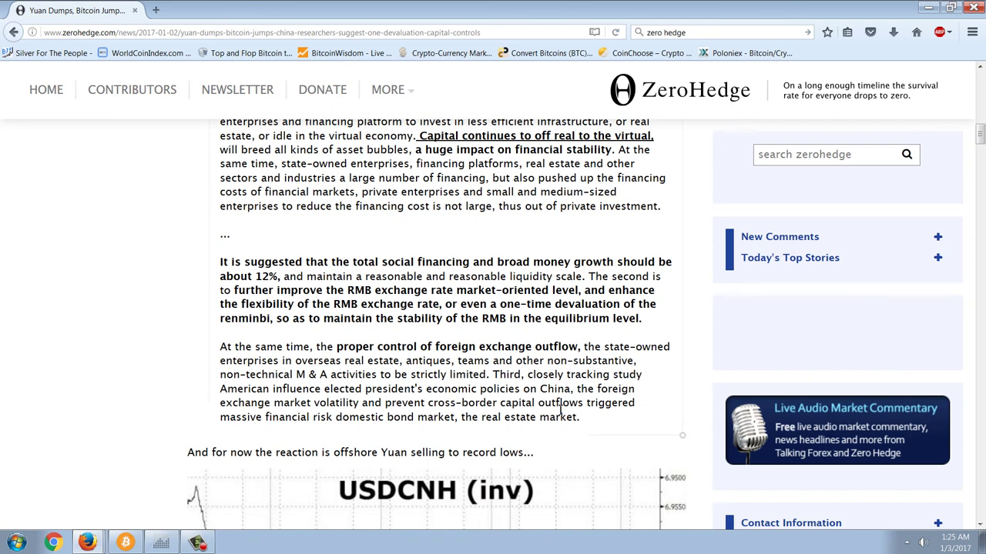
{"action": "scroll", "coordinate": [560, 409], "scroll_direction": "down", "scroll_amount": 3}
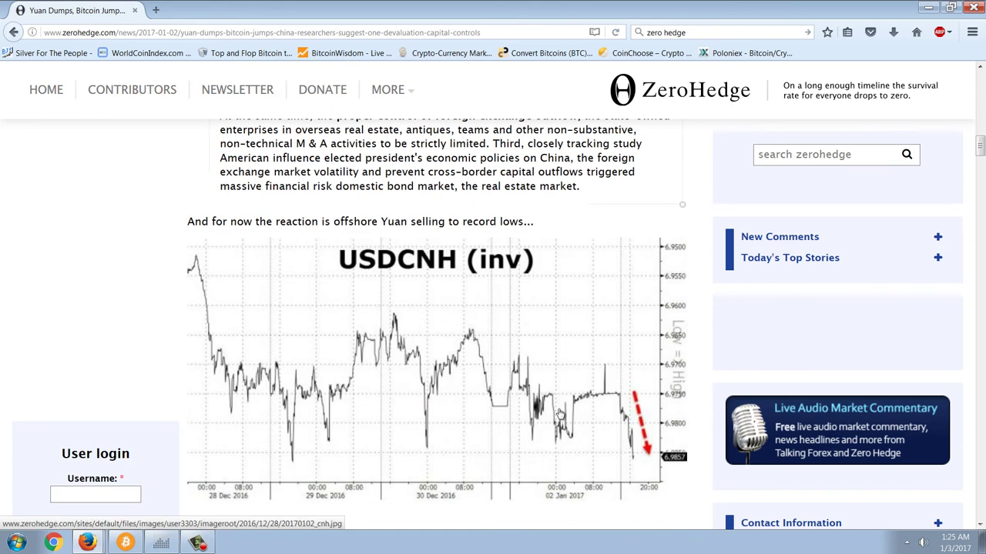
{"action": "scroll", "coordinate": [576, 311], "scroll_direction": "down", "scroll_amount": 2}
{"action": "scroll", "coordinate": [576, 312], "scroll_direction": "down", "scroll_amount": 2}
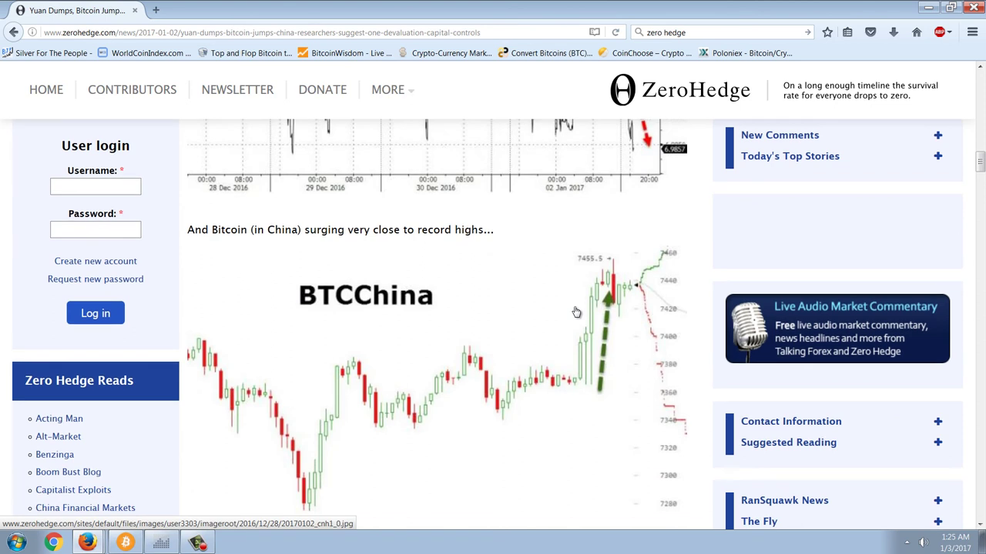
{"action": "scroll", "coordinate": [576, 312], "scroll_direction": "down", "scroll_amount": 1}
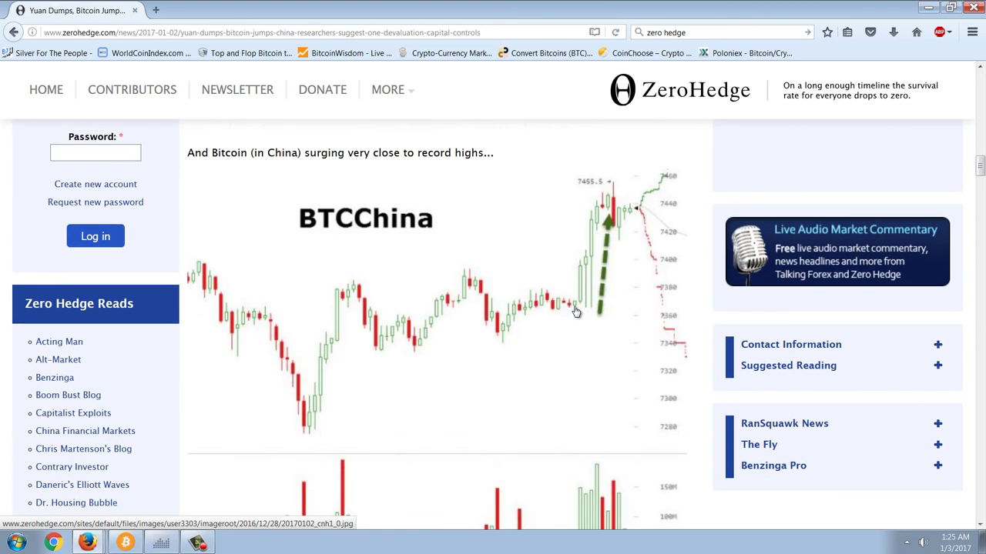
{"action": "scroll", "coordinate": [576, 311], "scroll_direction": "down", "scroll_amount": 3}
{"action": "scroll", "coordinate": [576, 311], "scroll_direction": "down", "scroll_amount": 2}
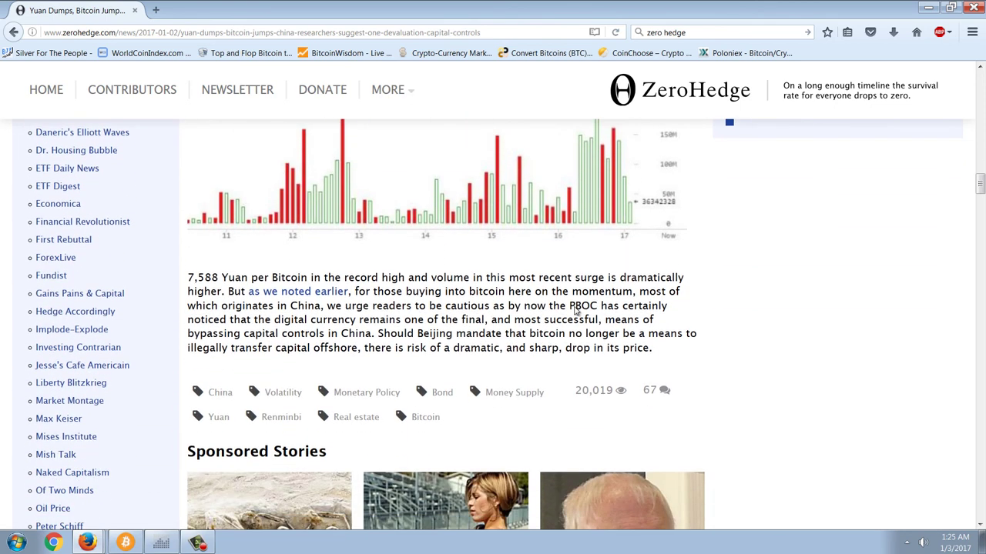
{"action": "scroll", "coordinate": [576, 308], "scroll_direction": "up", "scroll_amount": 15}
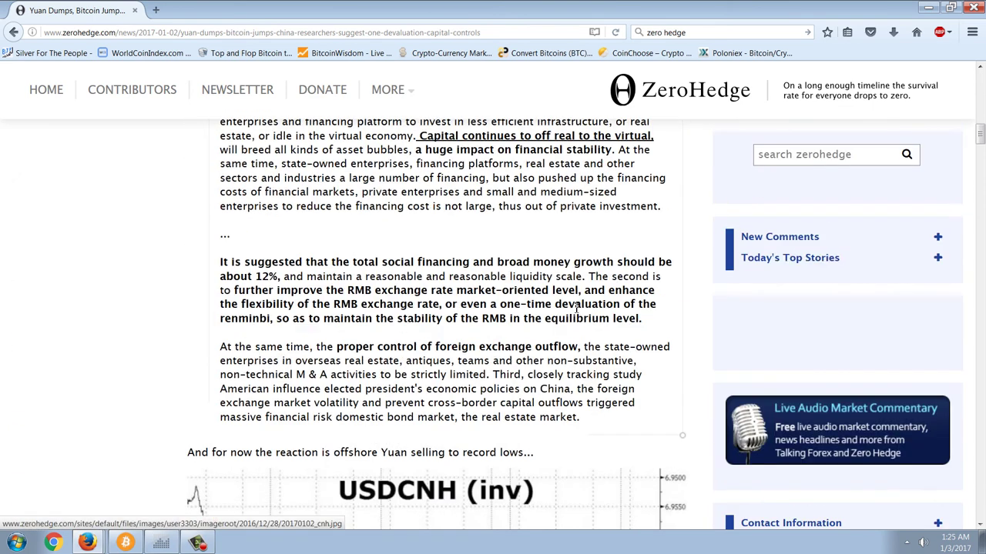
{"action": "scroll", "coordinate": [576, 308], "scroll_direction": "up", "scroll_amount": 6}
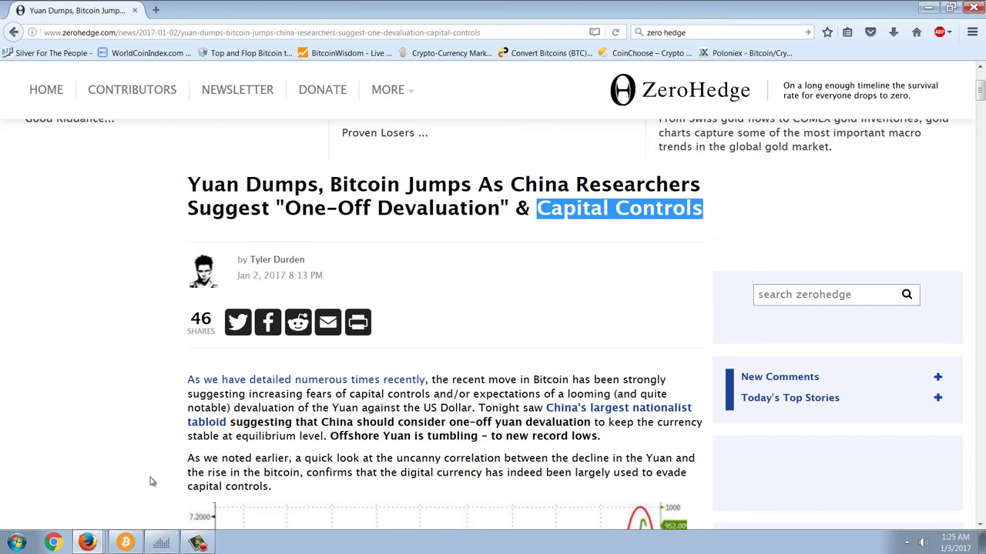
{"action": "left_click", "coordinate": [87, 541]}
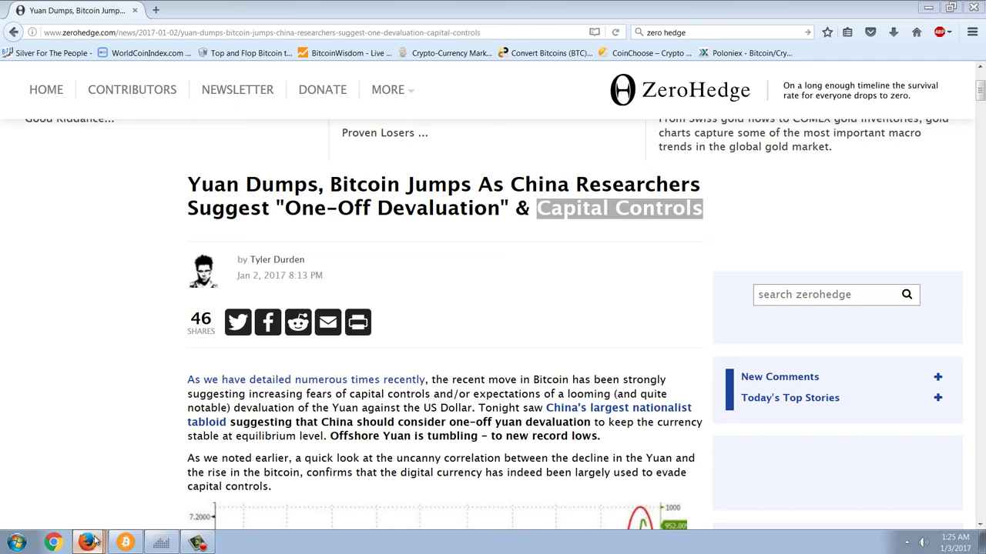
Review Coinbase transaction pages 4 and 5, then bring the Bitcoin Core wallet forward.
{"action": "left_click", "coordinate": [83, 423]}
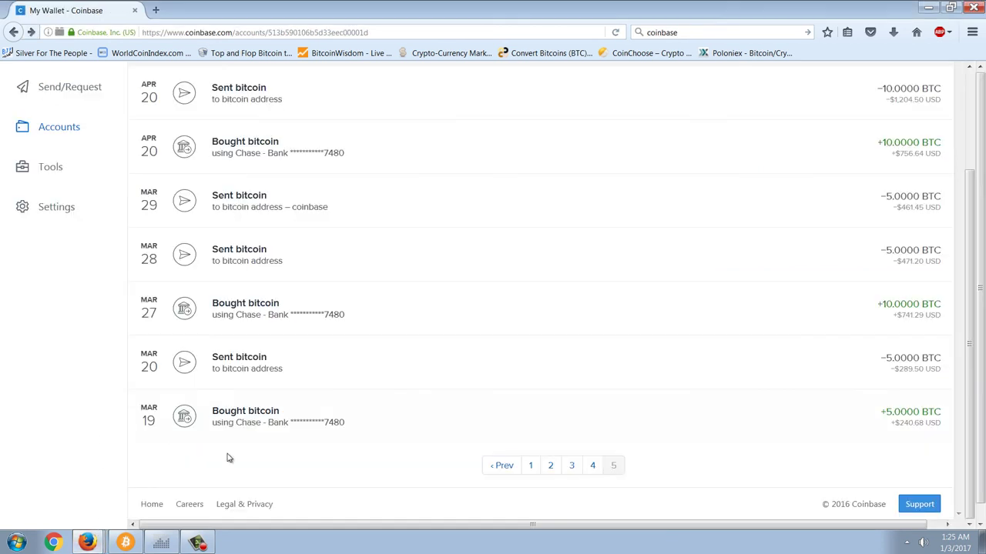
{"action": "left_click", "coordinate": [594, 472]}
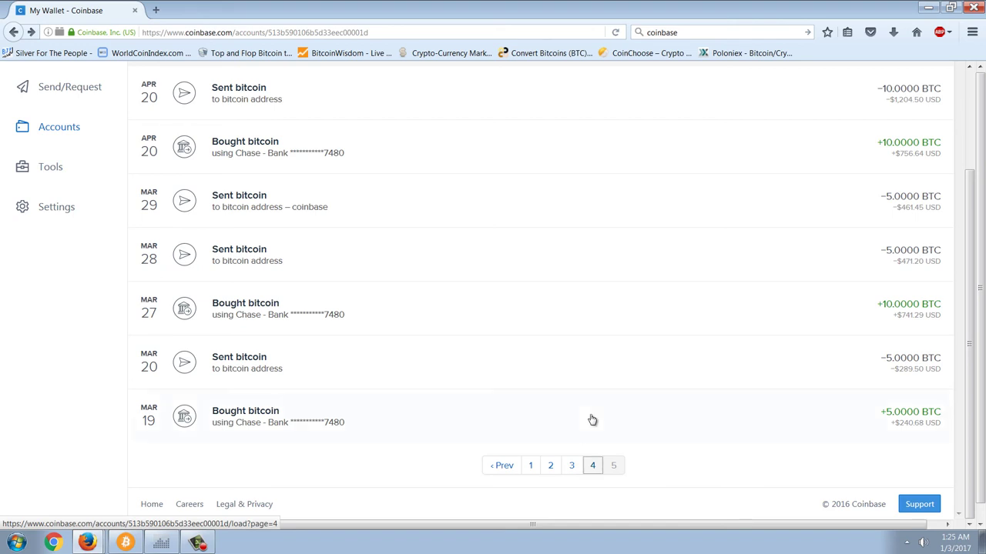
{"action": "left_click", "coordinate": [586, 470]}
{"action": "scroll", "coordinate": [587, 472], "scroll_direction": "down", "scroll_amount": 5}
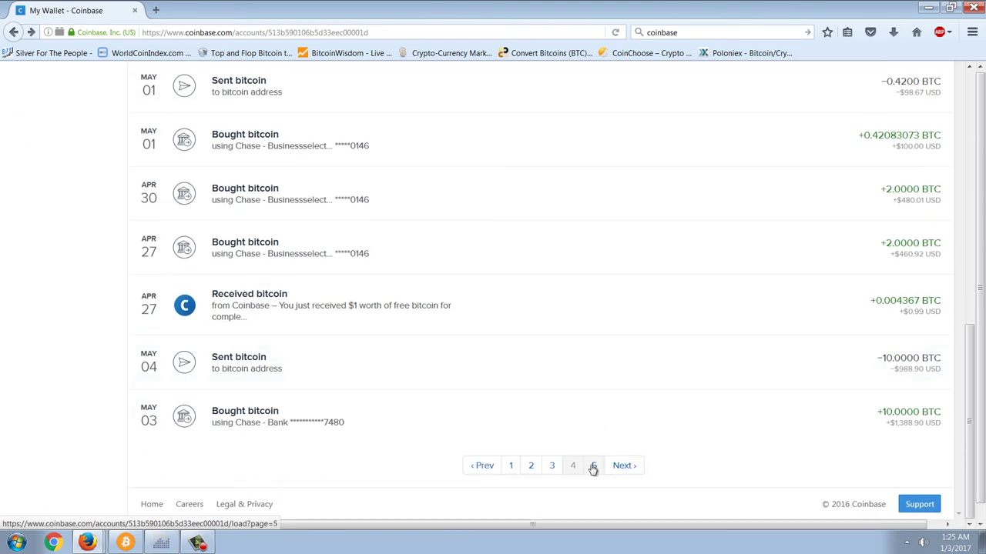
{"action": "left_click", "coordinate": [593, 467]}
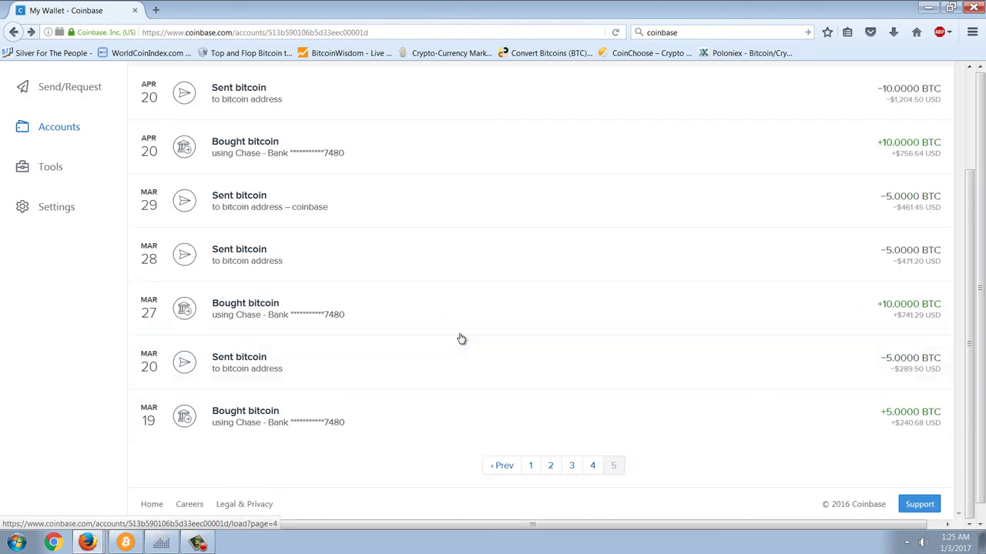
{"action": "scroll", "coordinate": [460, 339], "scroll_direction": "up", "scroll_amount": 3}
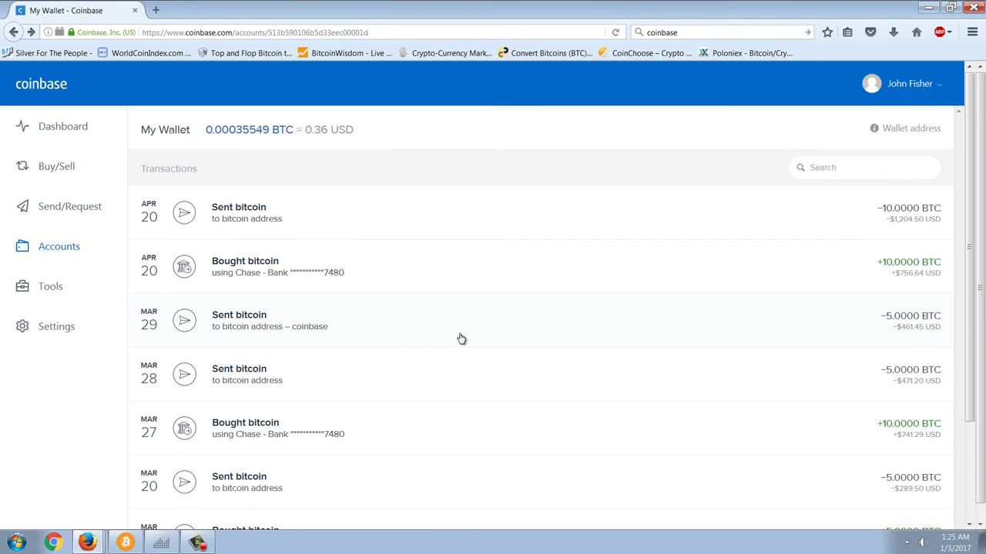
{"action": "left_click", "coordinate": [126, 543]}
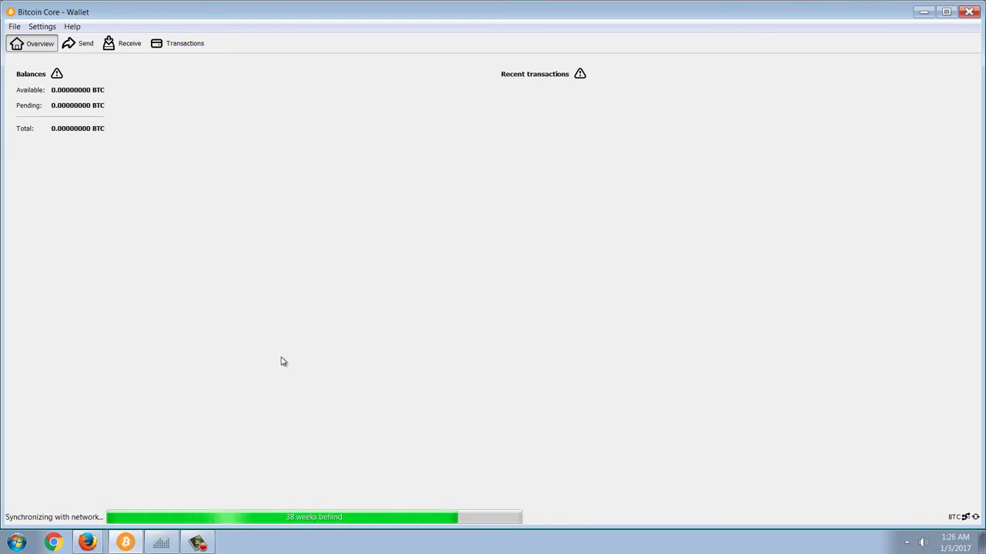
Bring Firefox back to the front with its Google search results for 'bitcoin'.
{"action": "left_click", "coordinate": [87, 543]}
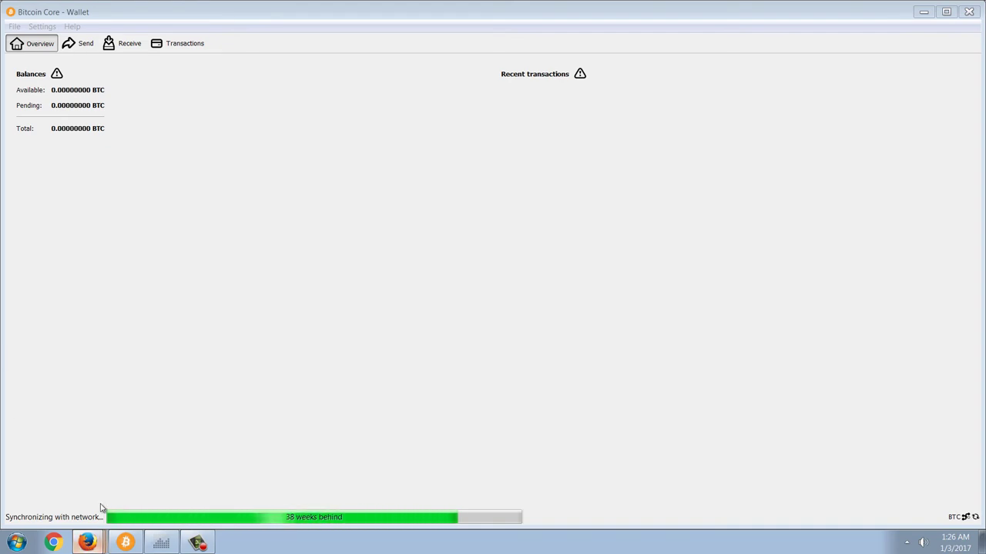
{"action": "left_click", "coordinate": [87, 542]}
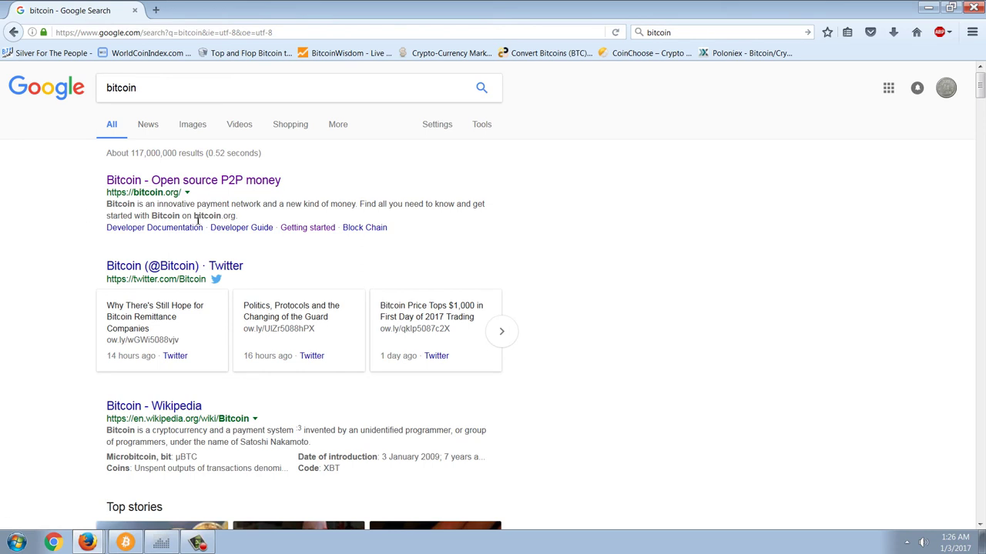
Open bitcoin.org from the search results and go to its Getting started with Bitcoin page.
{"action": "left_click", "coordinate": [185, 181]}
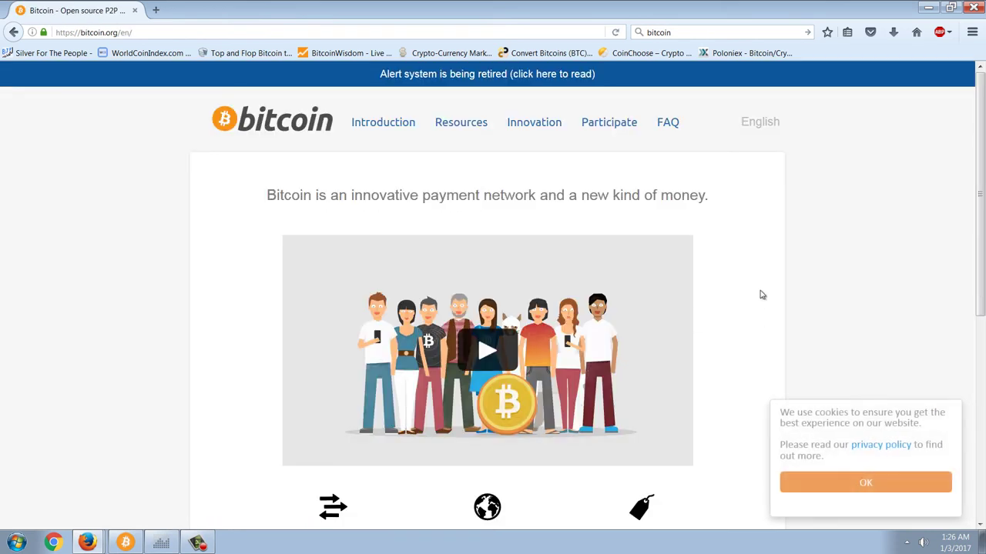
{"action": "scroll", "coordinate": [761, 295], "scroll_direction": "down", "scroll_amount": 2}
{"action": "scroll", "coordinate": [761, 295], "scroll_direction": "down", "scroll_amount": 2}
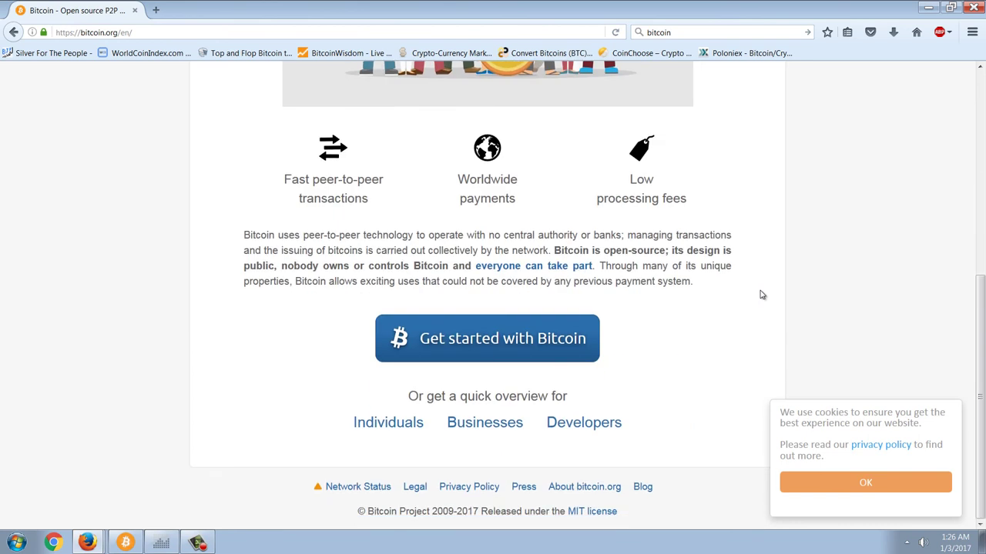
{"action": "scroll", "coordinate": [753, 322], "scroll_direction": "up", "scroll_amount": 4}
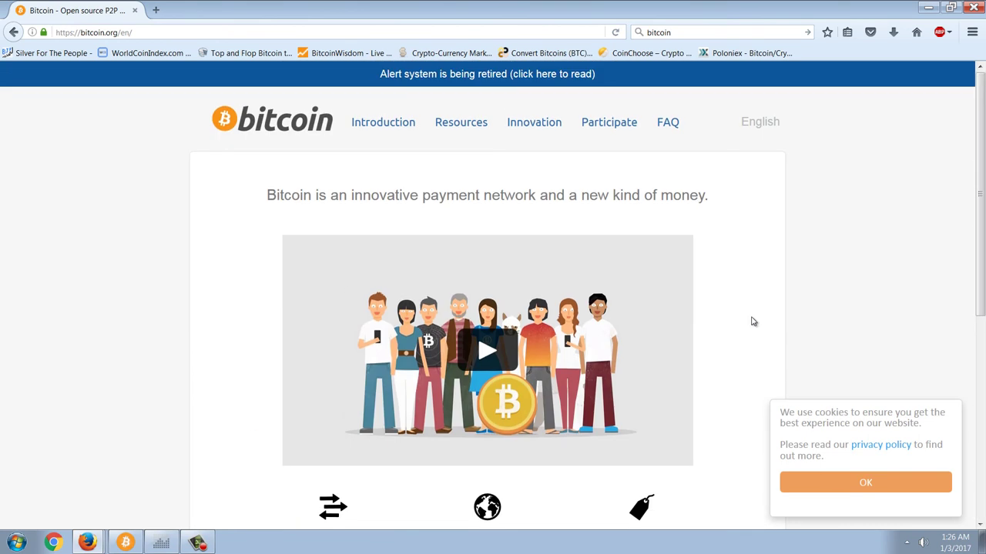
{"action": "scroll", "coordinate": [753, 321], "scroll_direction": "down", "scroll_amount": 3}
{"action": "left_click", "coordinate": [504, 413]}
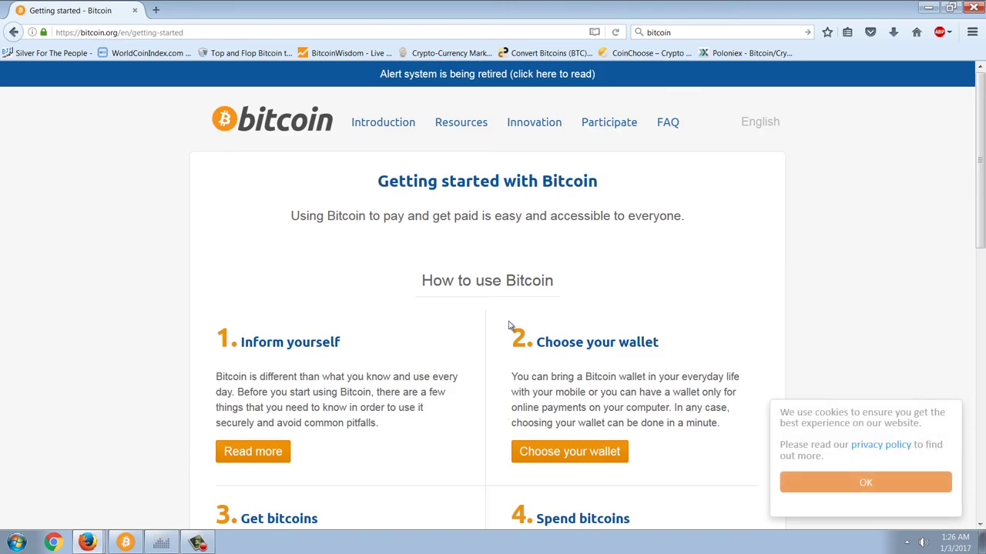
Open the Choose your Bitcoin wallet page and filter it to desktop wallets.
{"action": "scroll", "coordinate": [508, 325], "scroll_direction": "down", "scroll_amount": 2}
{"action": "left_click", "coordinate": [546, 285]}
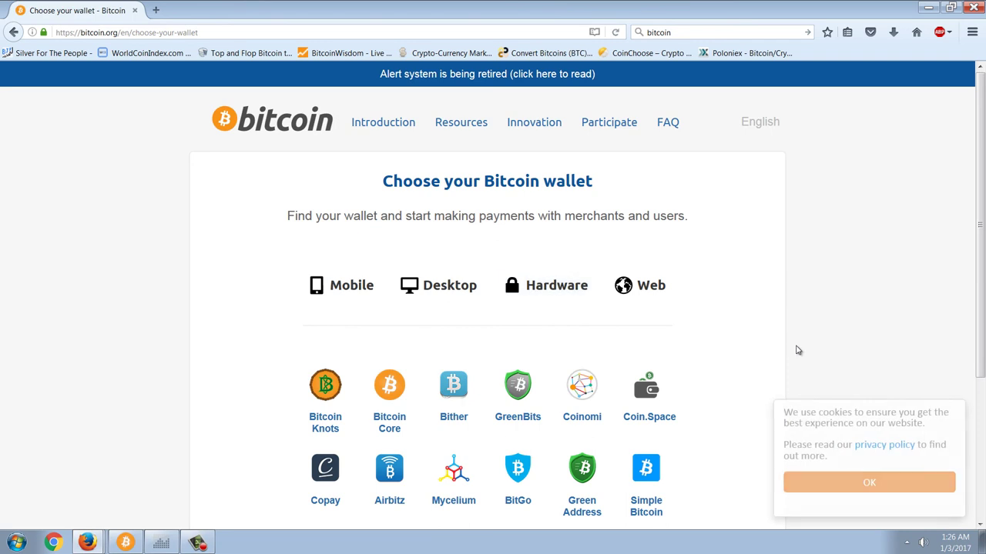
{"action": "scroll", "coordinate": [793, 348], "scroll_direction": "down", "scroll_amount": 2}
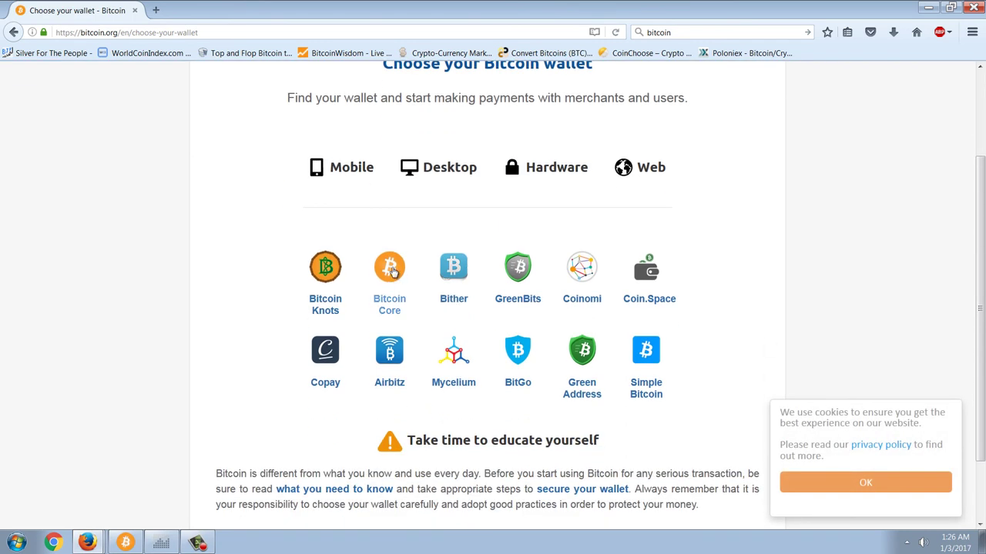
{"action": "mouse_move", "coordinate": [392, 271]}
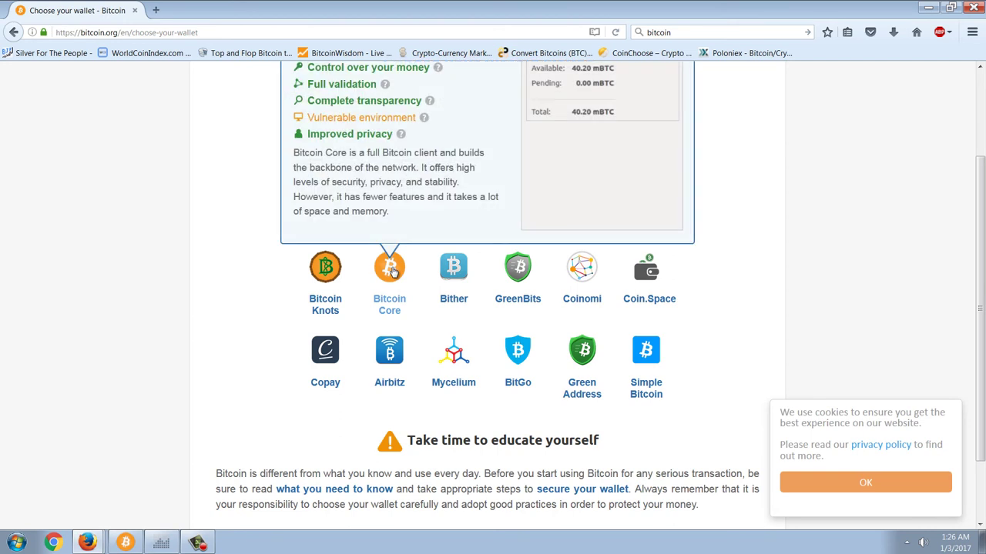
{"action": "scroll", "coordinate": [323, 327], "scroll_direction": "up", "scroll_amount": 3}
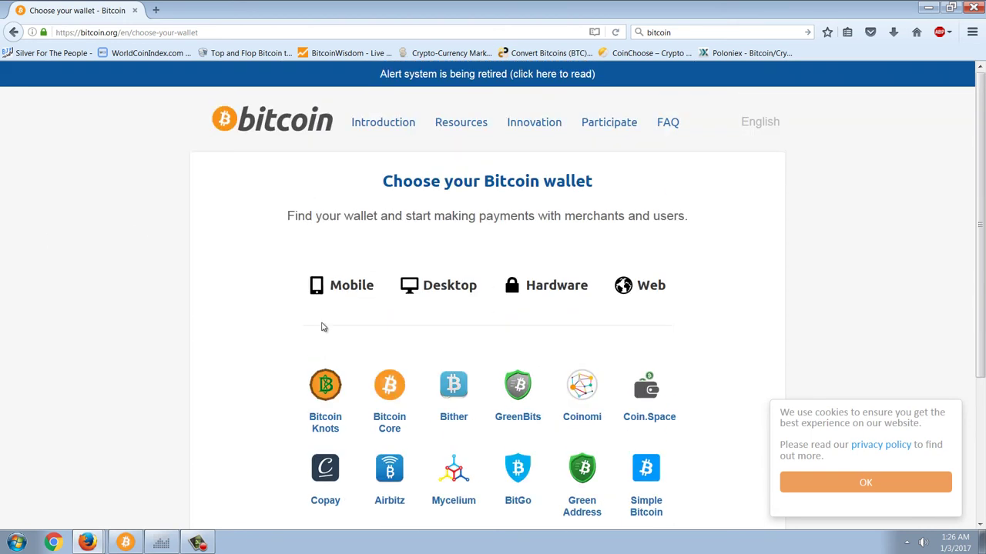
{"action": "left_click", "coordinate": [453, 288]}
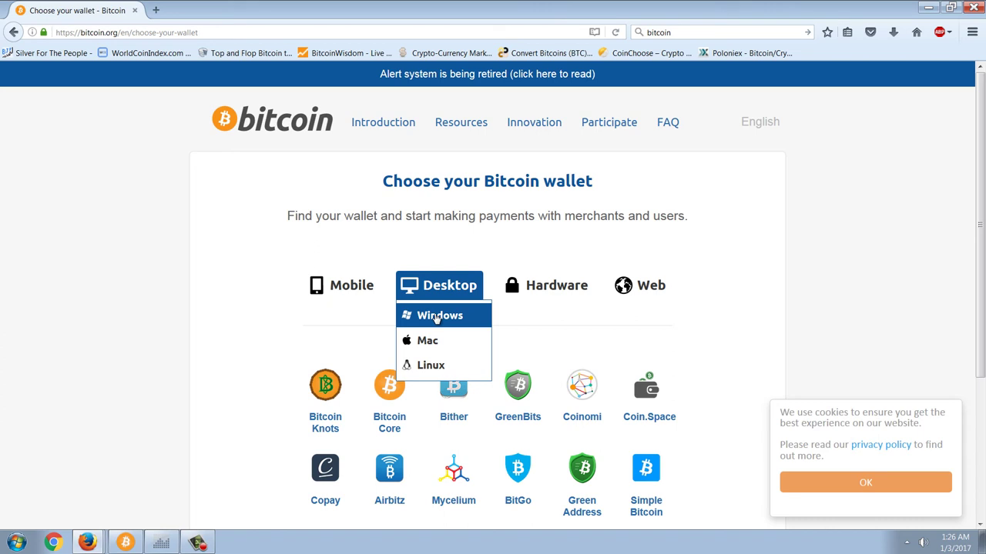
Filter to Windows wallets, open the Bitcoin Core 0.13.1 download page, and cancel the installer download.
{"action": "left_click", "coordinate": [437, 317]}
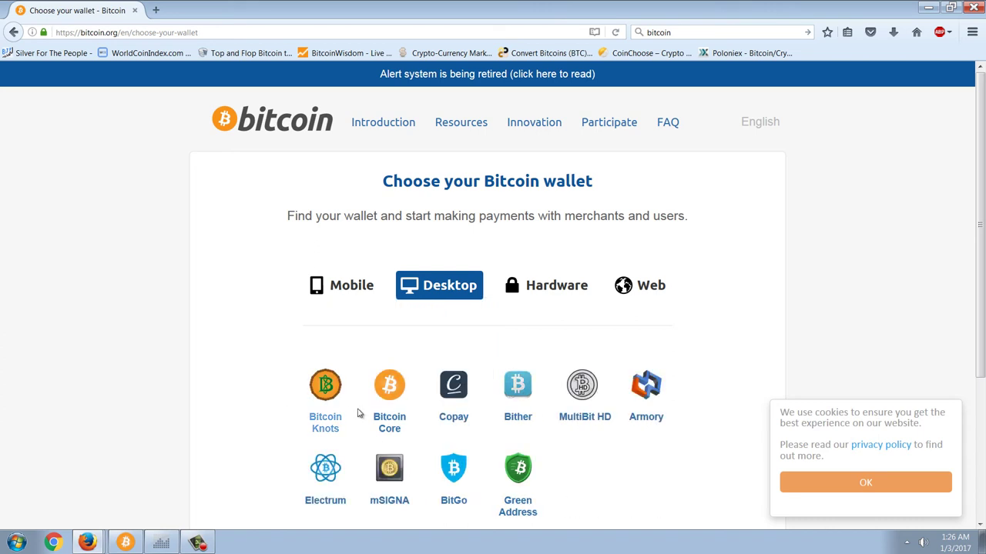
{"action": "mouse_move", "coordinate": [389, 395]}
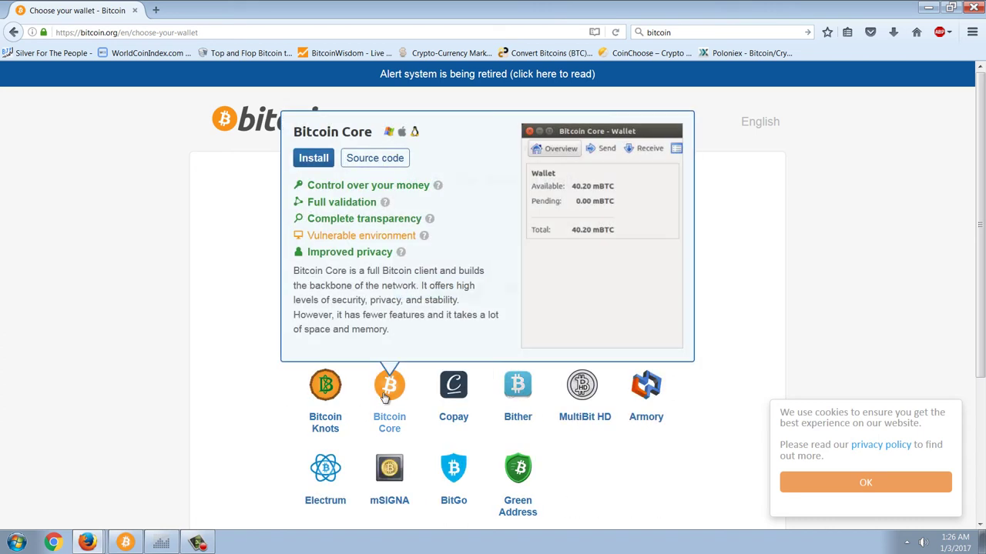
{"action": "left_click", "coordinate": [315, 160]}
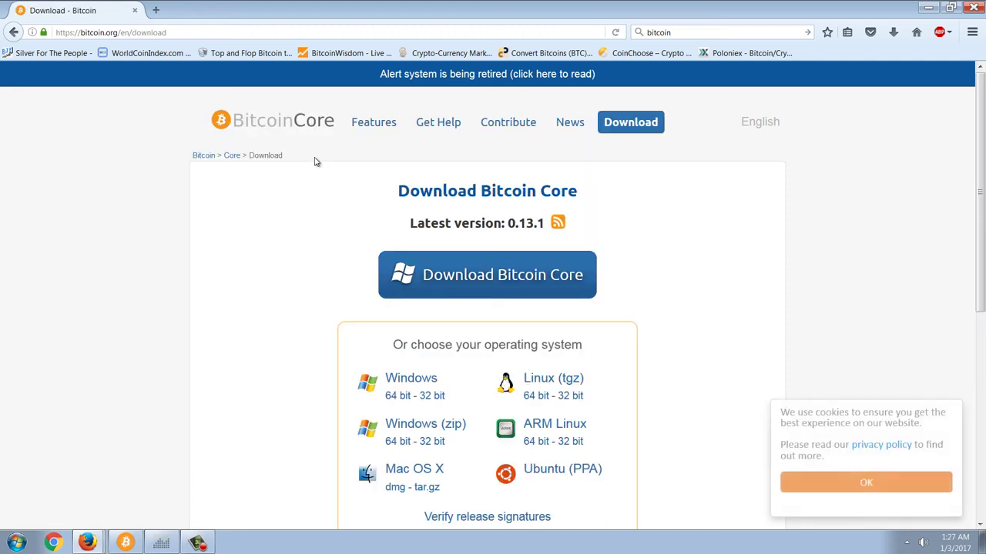
{"action": "left_click", "coordinate": [509, 289]}
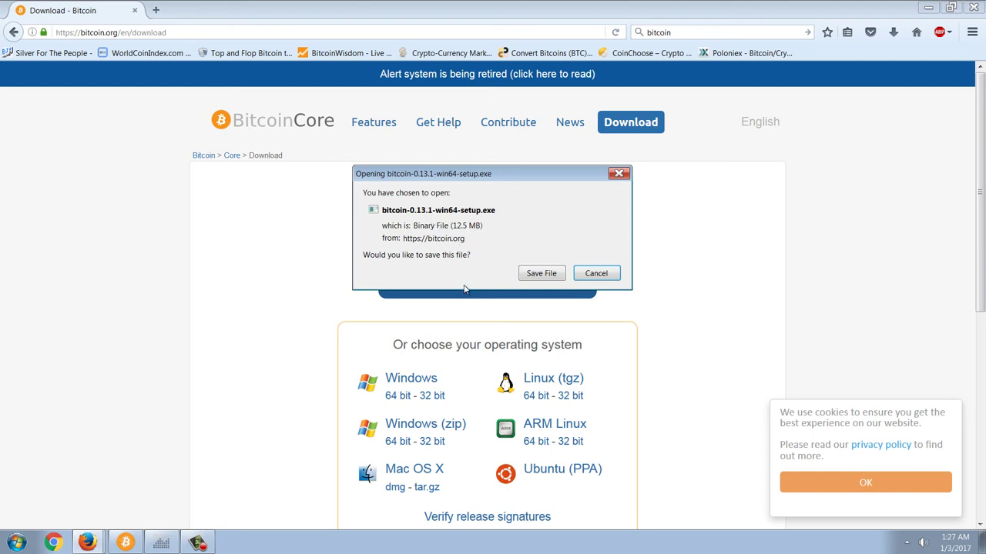
{"action": "left_click", "coordinate": [597, 274]}
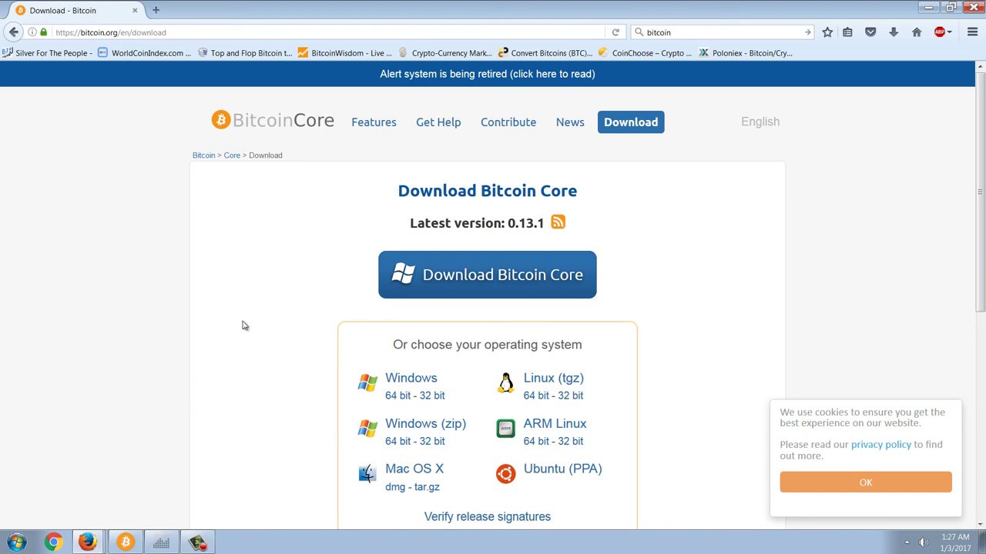
Check Bitcoin Core's sync progress at 38 weeks behind, then return to Coinbase in Firefox.
{"action": "left_click", "coordinate": [127, 543]}
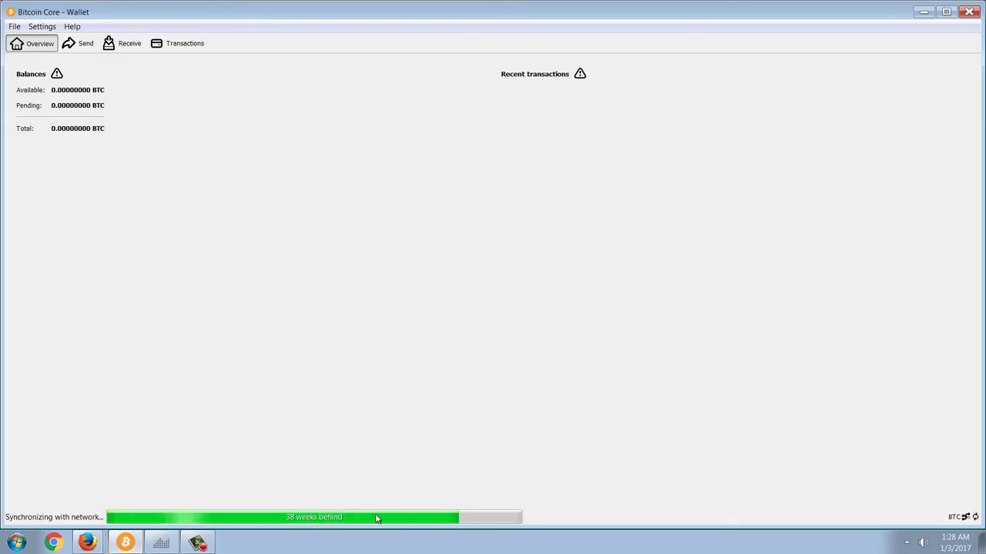
{"action": "mouse_move", "coordinate": [330, 520]}
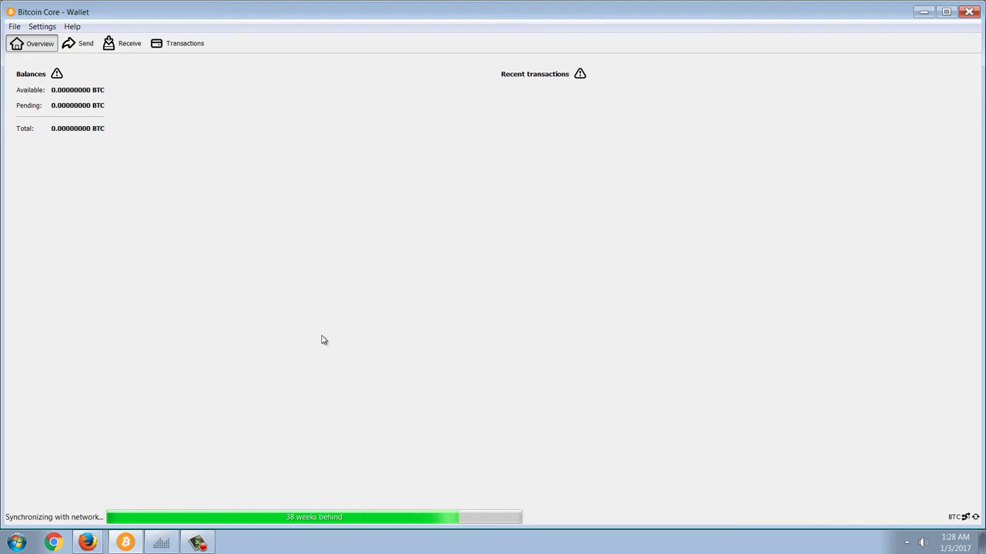
{"action": "left_click", "coordinate": [87, 540]}
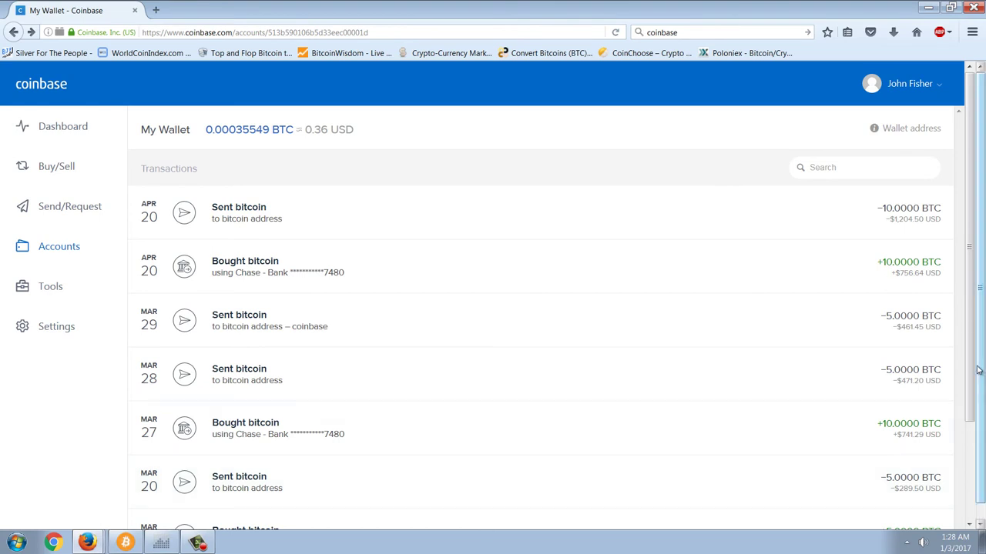
Page through the Coinbase transaction history to pages 4 and then 5.
{"action": "scroll", "coordinate": [873, 488], "scroll_direction": "down", "scroll_amount": 3}
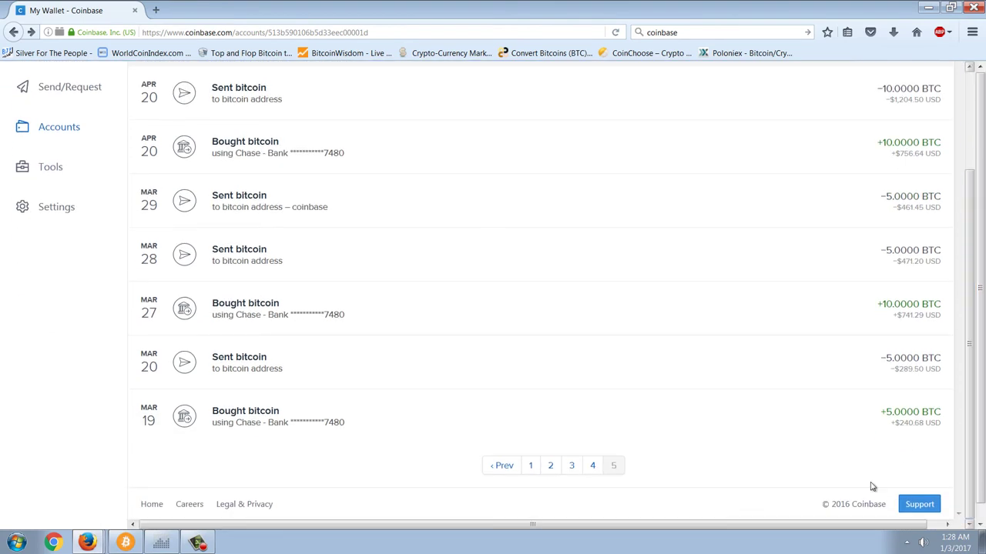
{"action": "left_click", "coordinate": [592, 466]}
{"action": "scroll", "coordinate": [593, 467], "scroll_direction": "down", "scroll_amount": 5}
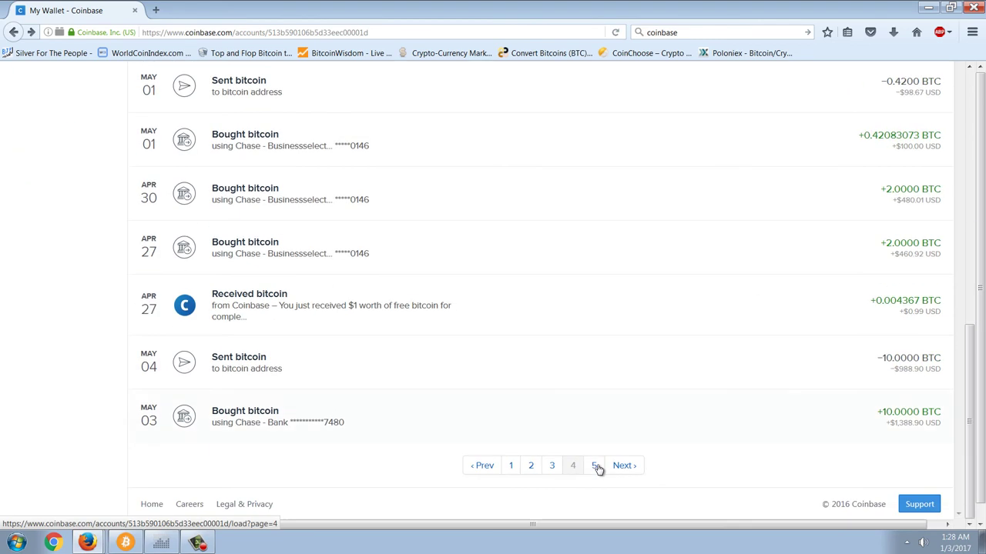
{"action": "left_click", "coordinate": [597, 450]}
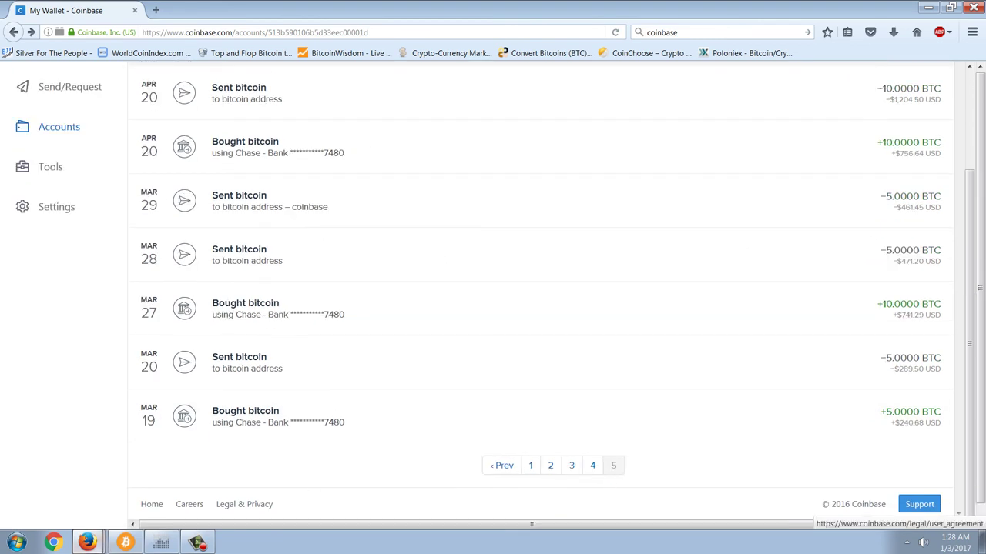
Create a new payment request with QR code in the Bitcoin Core wallet.
{"action": "left_click", "coordinate": [126, 543]}
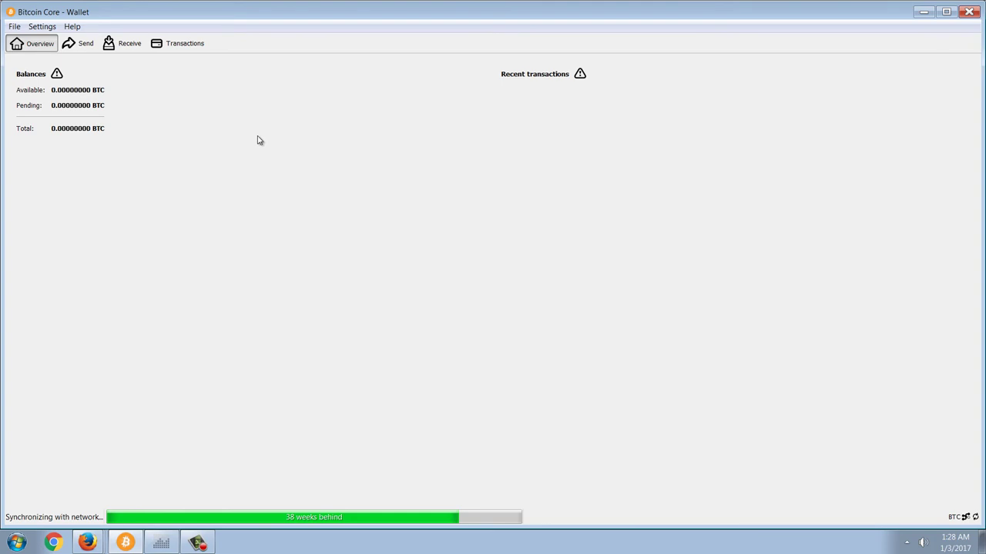
{"action": "left_click", "coordinate": [131, 47]}
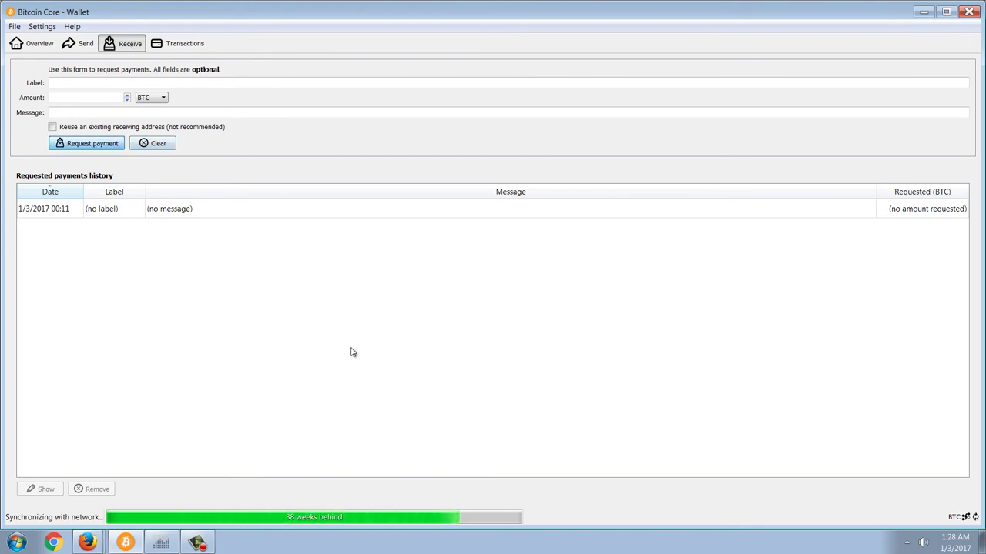
{"action": "left_click", "coordinate": [109, 146]}
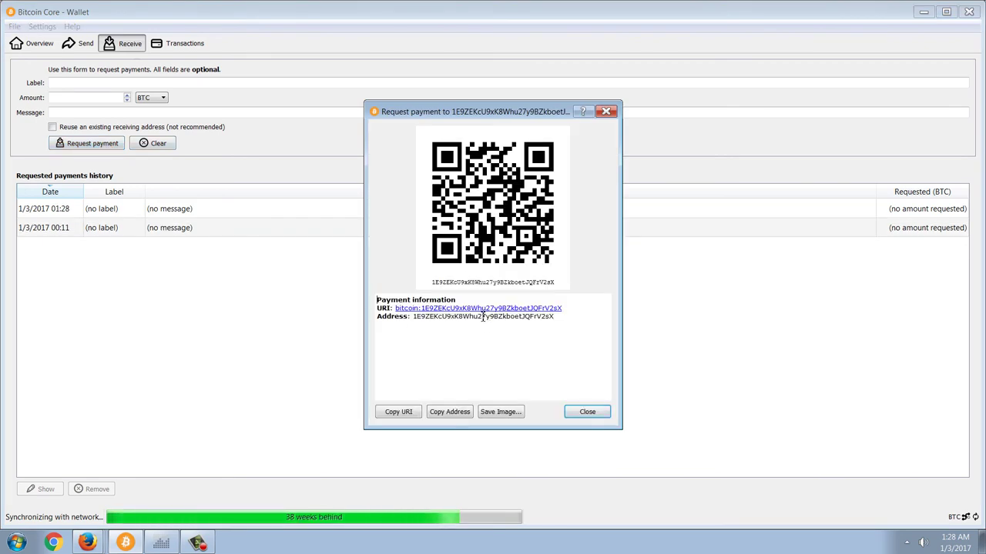
Copy the payment request's receiving address and return to Firefox.
{"action": "double_click", "coordinate": [483, 316]}
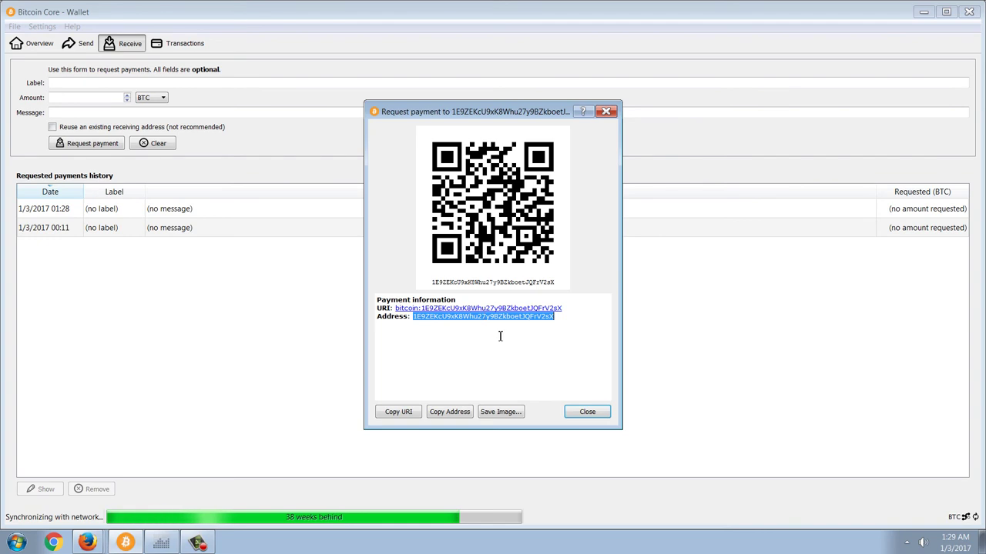
{"action": "right_click", "coordinate": [515, 321]}
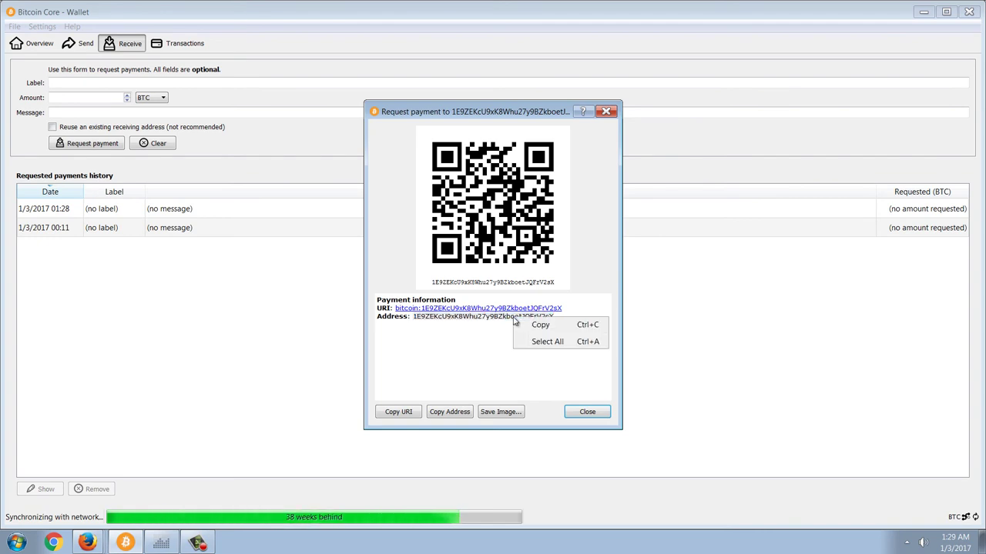
{"action": "left_click", "coordinate": [442, 334]}
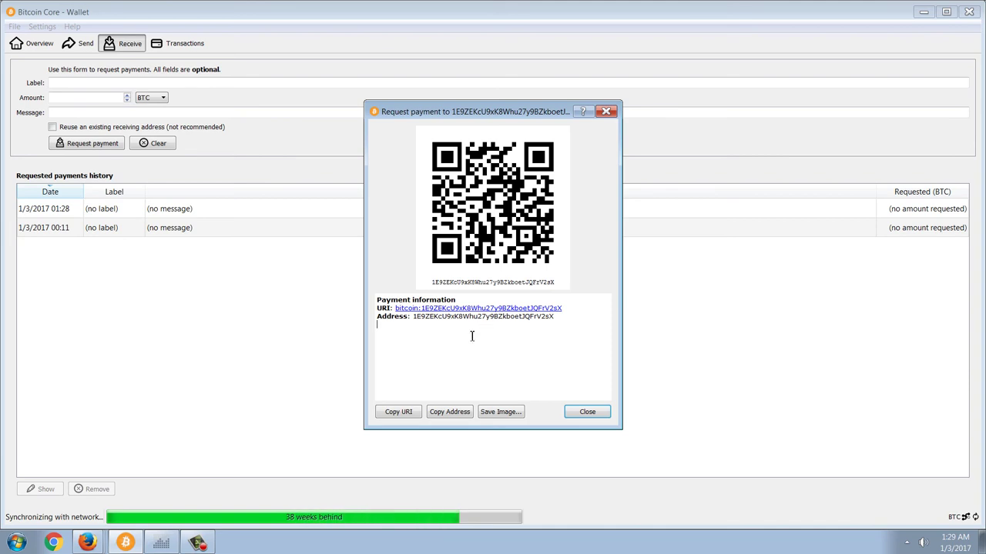
{"action": "double_click", "coordinate": [496, 317]}
{"action": "key", "text": "ctrl+c"}
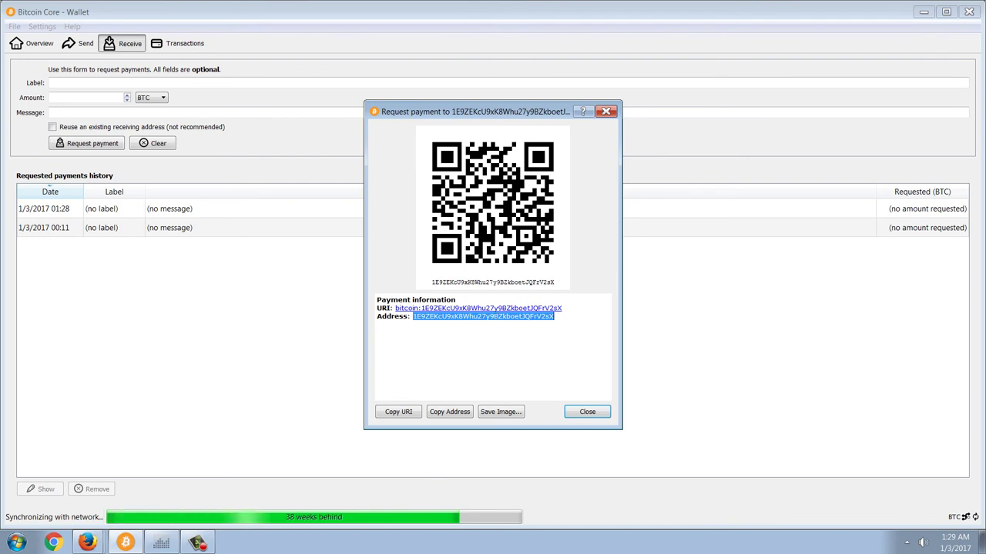
{"action": "left_click", "coordinate": [87, 542]}
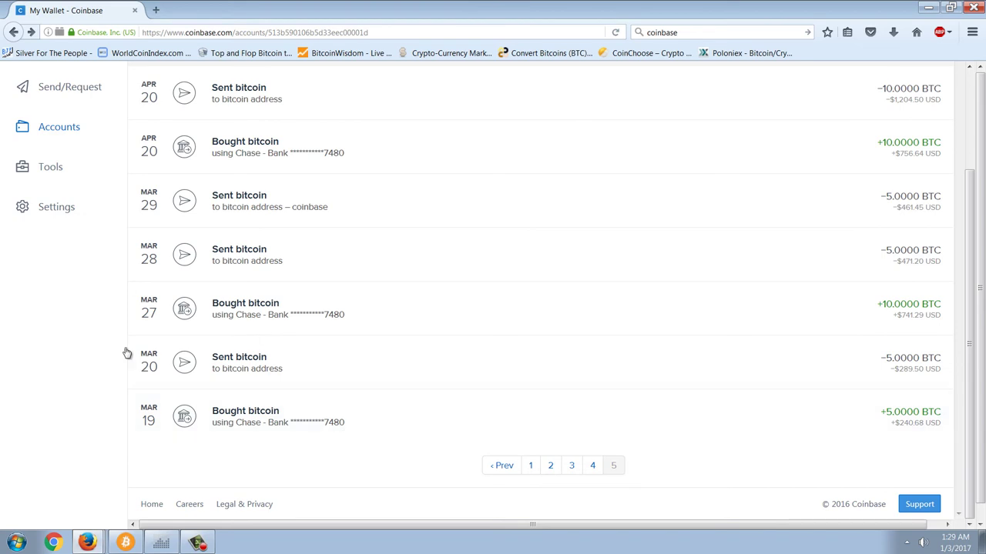
Paste the Bitcoin Core receiving address as recipient in Coinbase's Send Funds form, then return to Bitcoin Core.
{"action": "scroll", "coordinate": [117, 347], "scroll_direction": "up", "scroll_amount": 3}
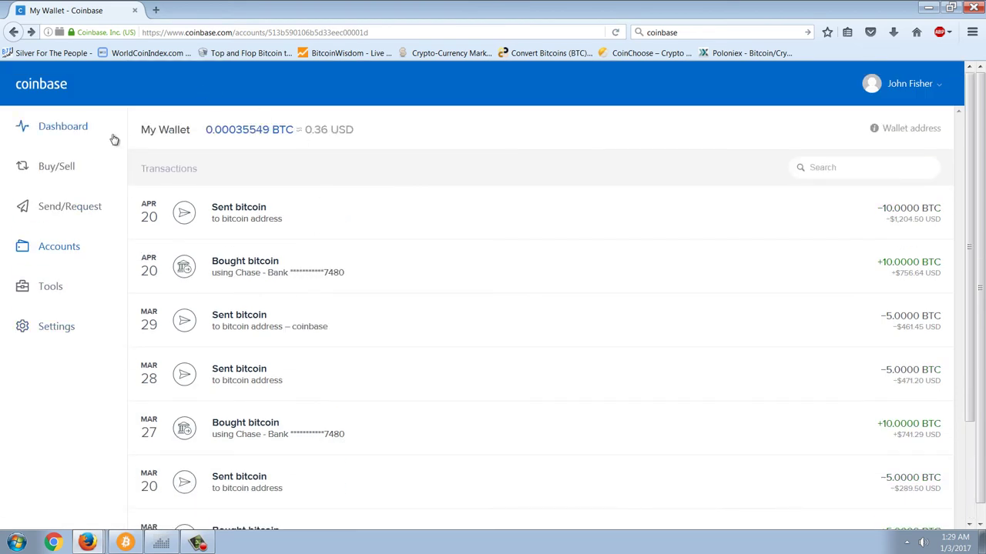
{"action": "left_click", "coordinate": [50, 126]}
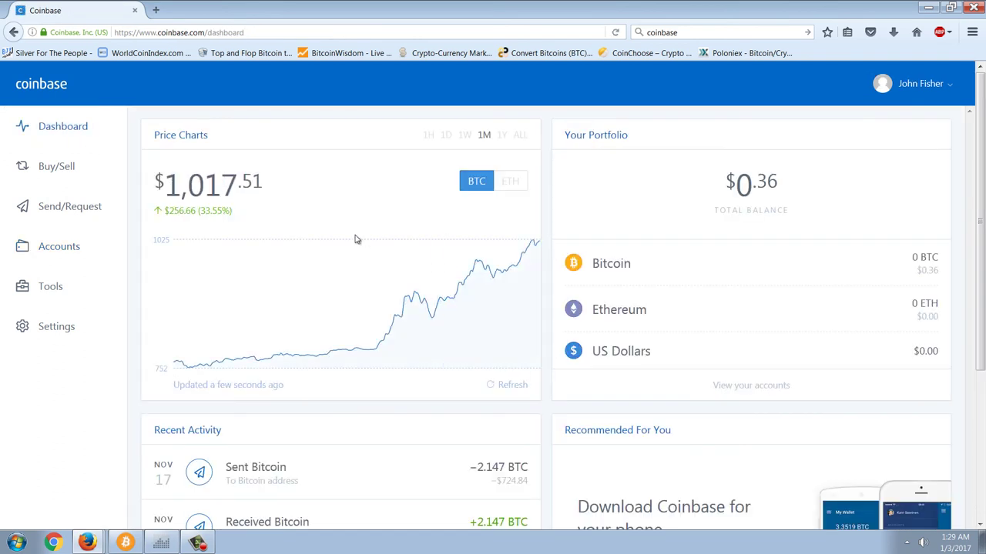
{"action": "left_click", "coordinate": [65, 209]}
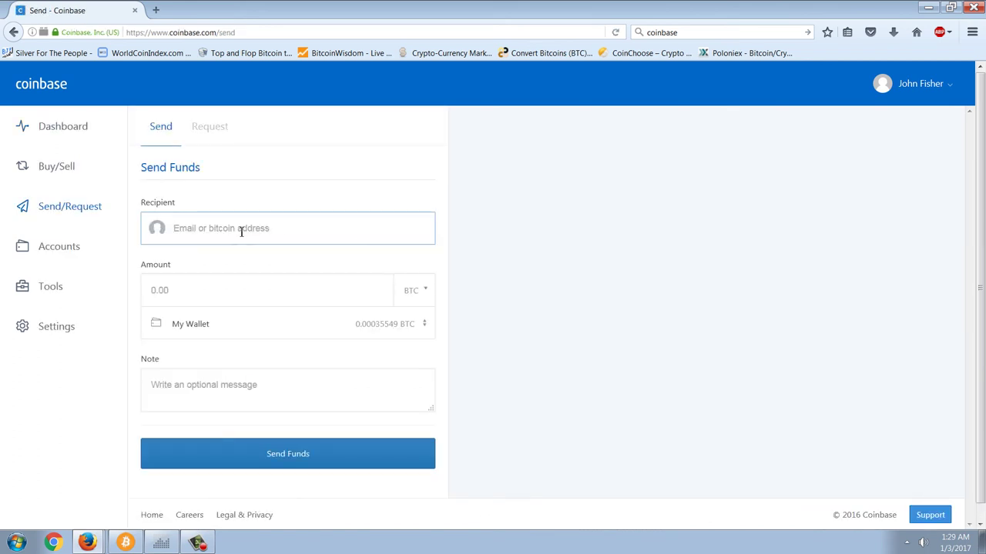
{"action": "key", "text": "ctrl+v"}
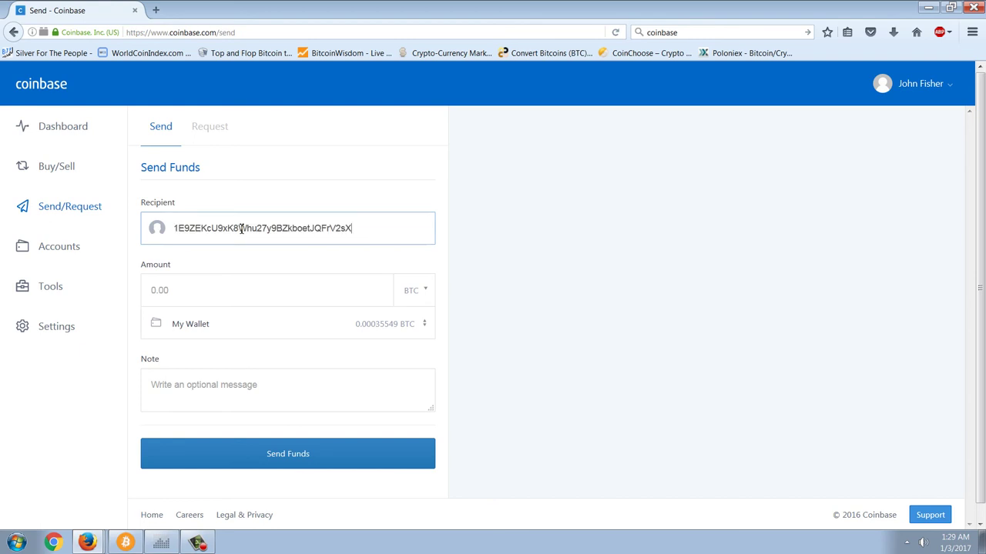
{"action": "left_click", "coordinate": [245, 284]}
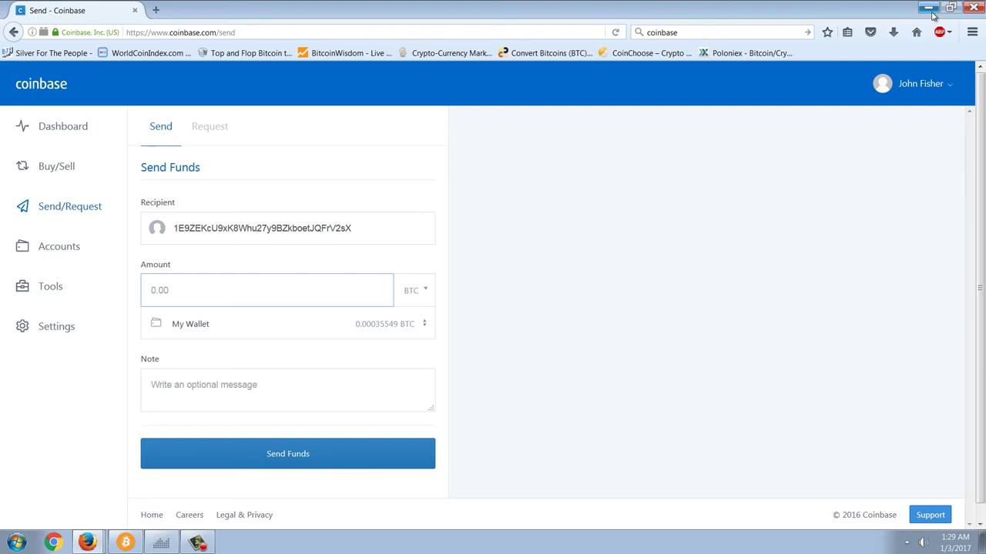
{"action": "key", "text": "alt+Tab"}
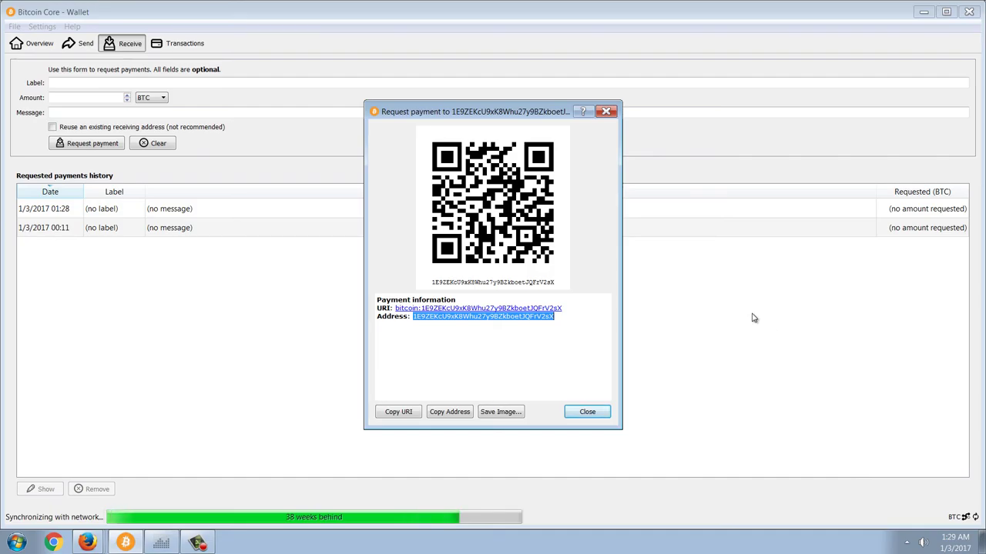
Close the payment request and show the wallet overview with 0.00000000 BTC balances.
{"action": "left_click", "coordinate": [574, 412]}
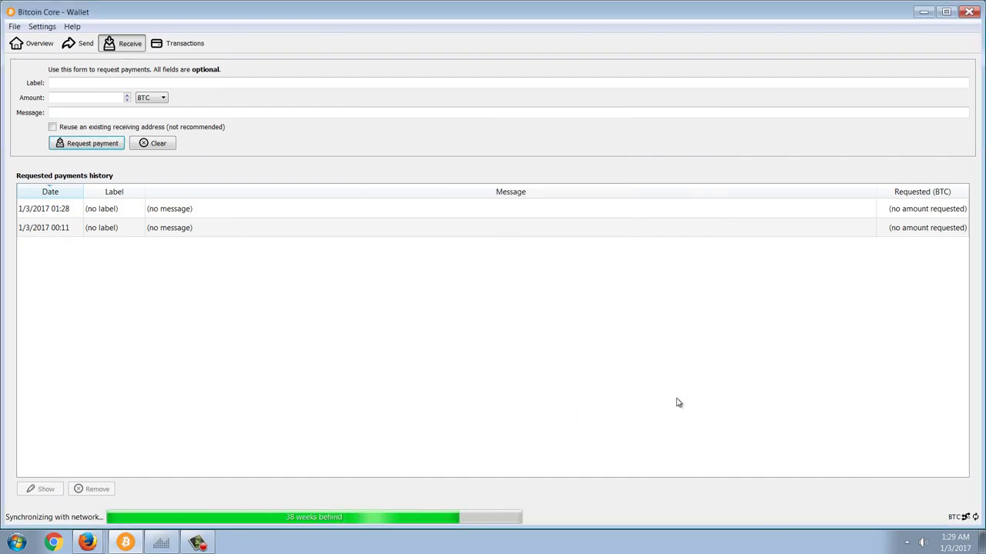
{"action": "left_click", "coordinate": [39, 48]}
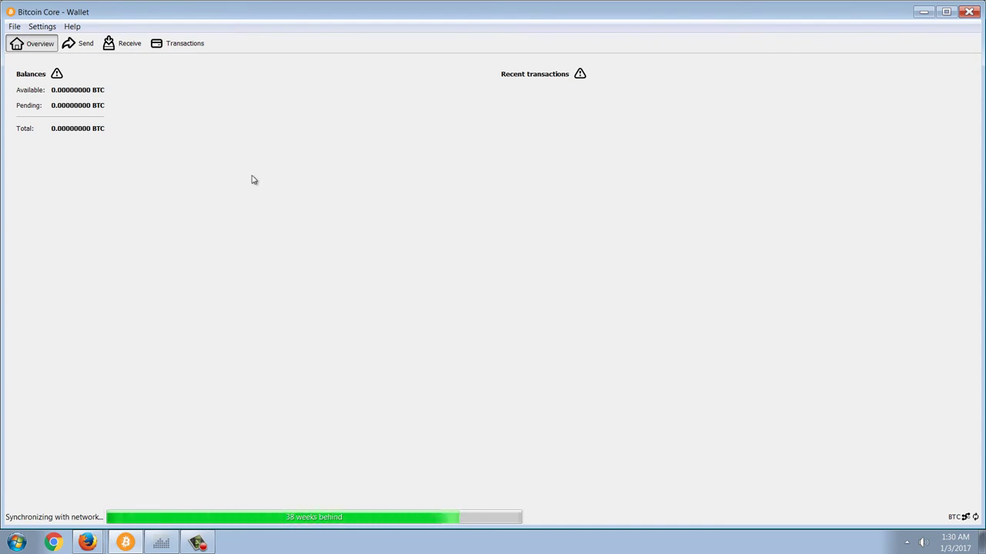
{"action": "left_click", "coordinate": [15, 29]}
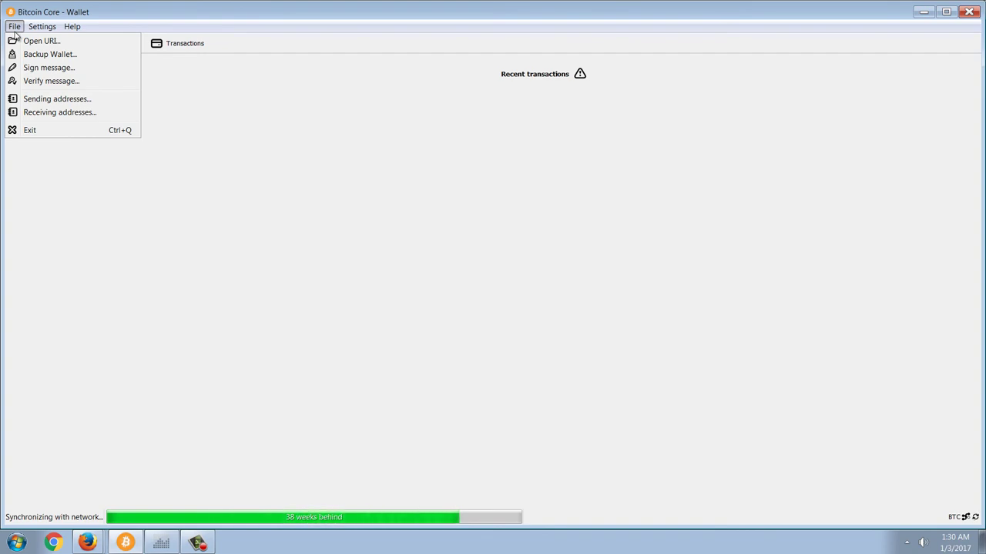
{"action": "left_click", "coordinate": [62, 60]}
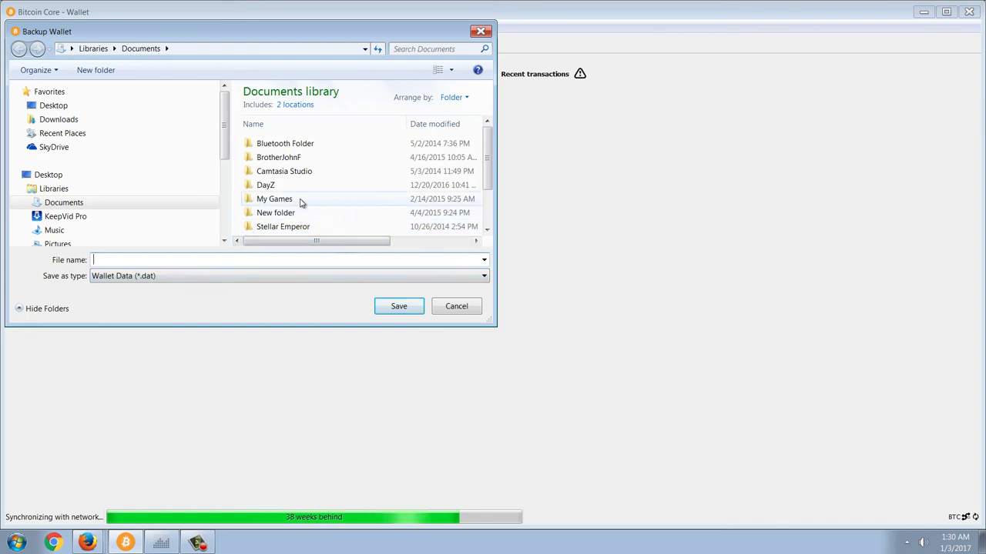
{"action": "left_click", "coordinate": [454, 307]}
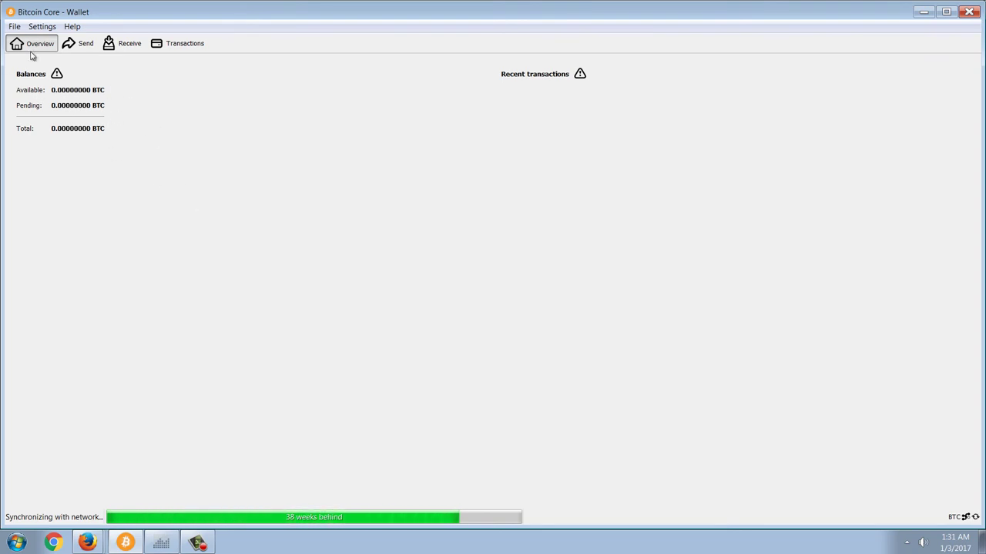
{"action": "left_click", "coordinate": [36, 27]}
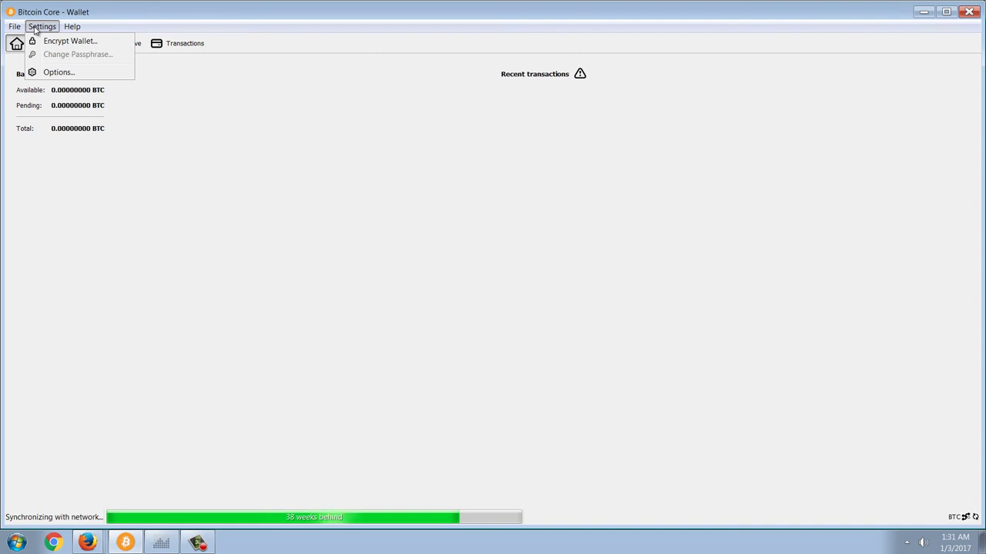
{"action": "left_click", "coordinate": [65, 41]}
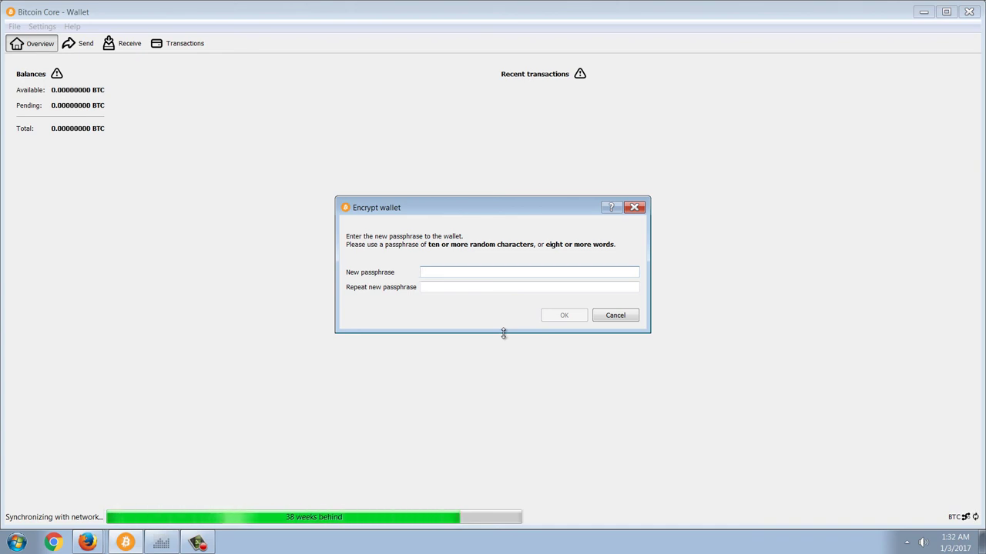
{"action": "left_click", "coordinate": [613, 317]}
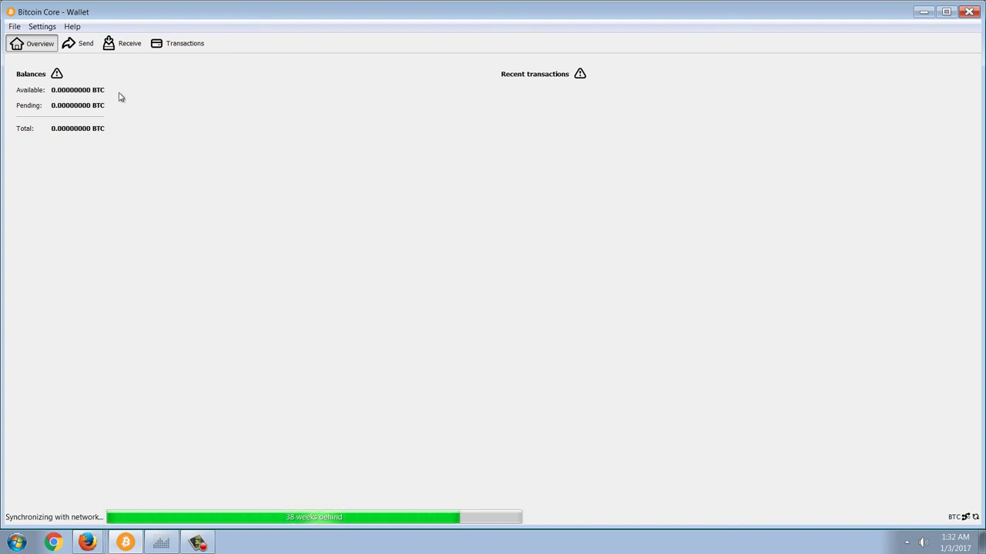
Look through Bitcoin Core's Settings and File menus without choosing anything.
{"action": "left_click", "coordinate": [44, 29]}
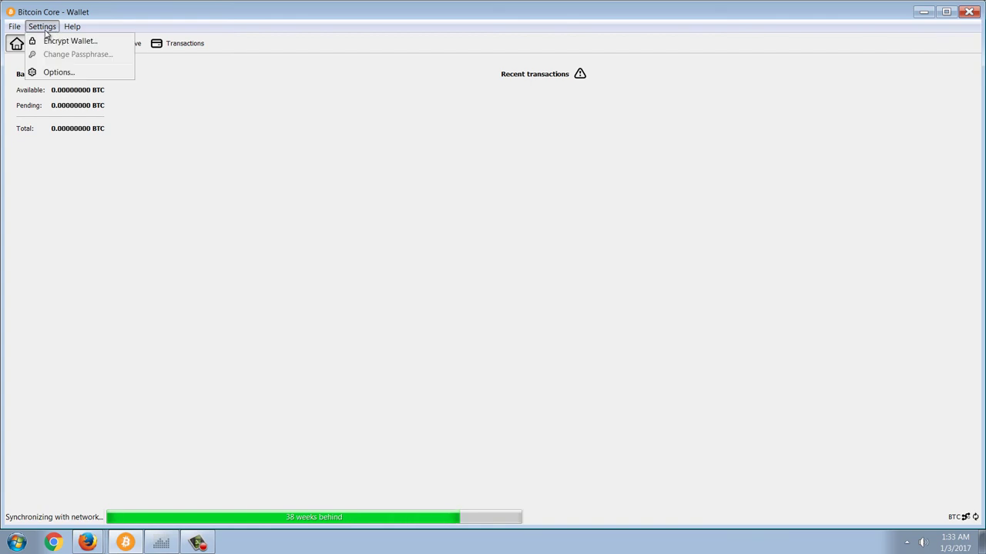
{"action": "left_click", "coordinate": [188, 23]}
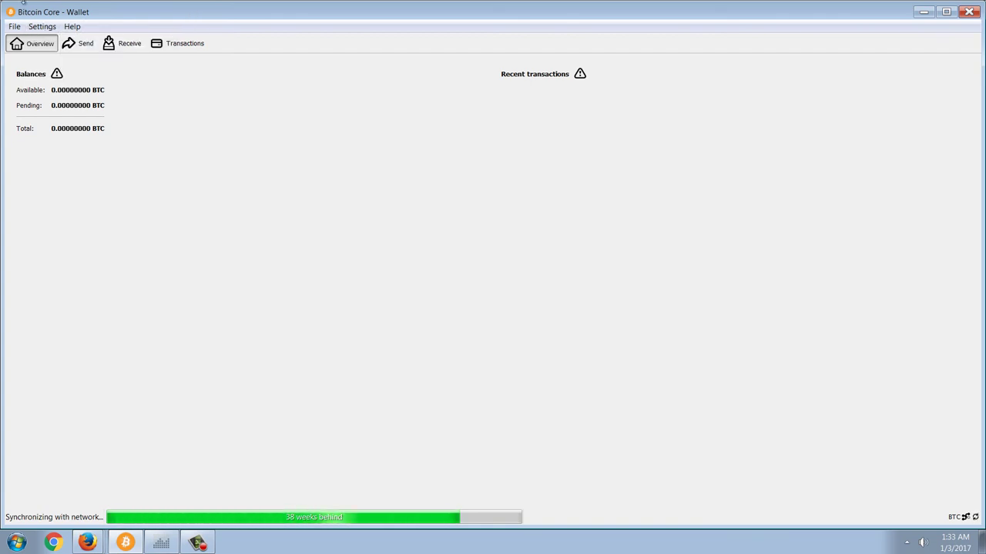
{"action": "left_click", "coordinate": [13, 27]}
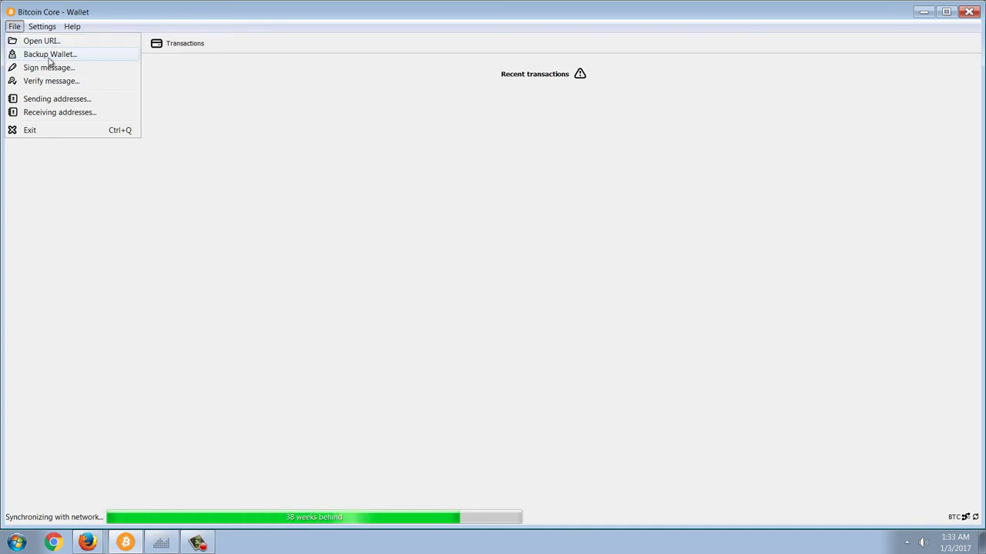
{"action": "left_click", "coordinate": [276, 204]}
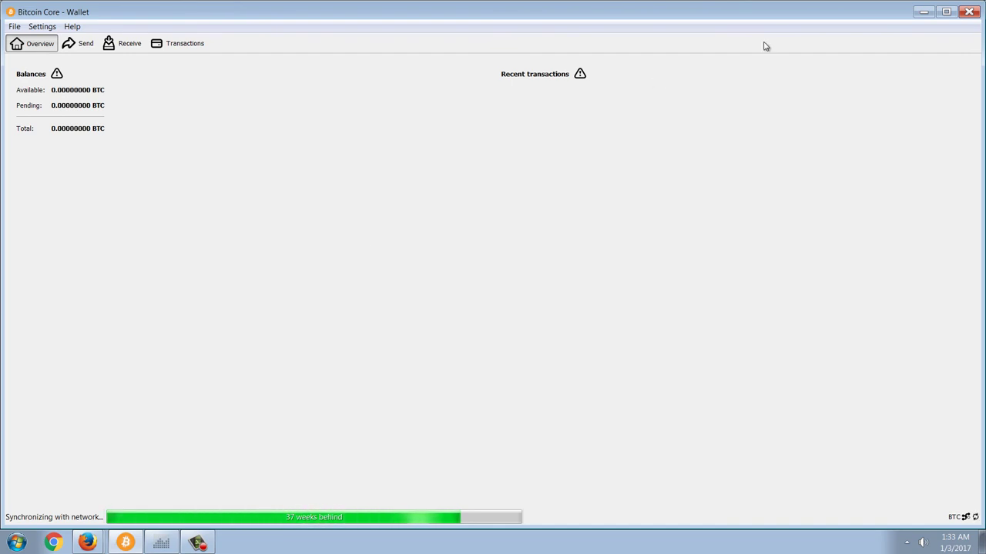
Minimize Bitcoin Core, then switch between it and Firefox, ending on the BitcoinWisdom BTC/CNY chart.
{"action": "left_click", "coordinate": [923, 13]}
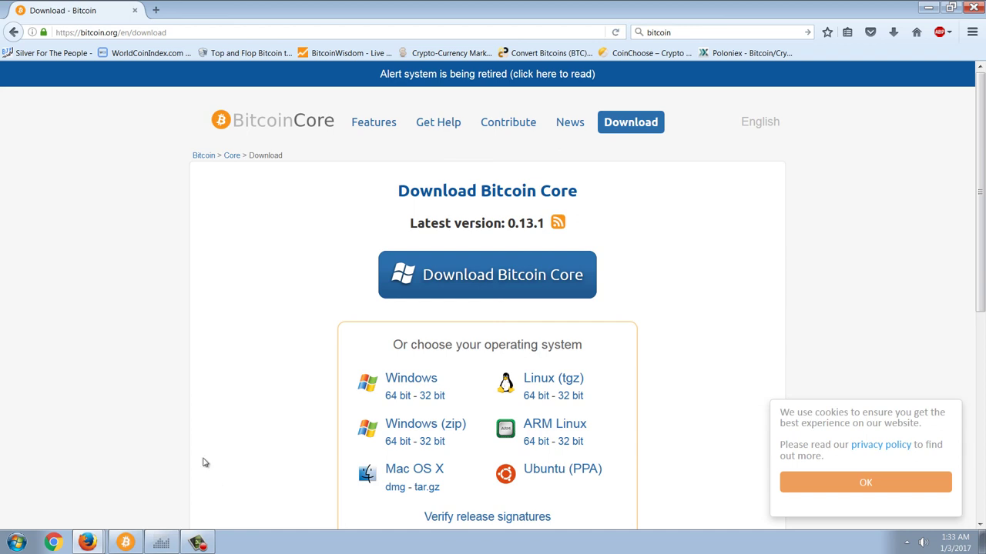
{"action": "left_click", "coordinate": [133, 543]}
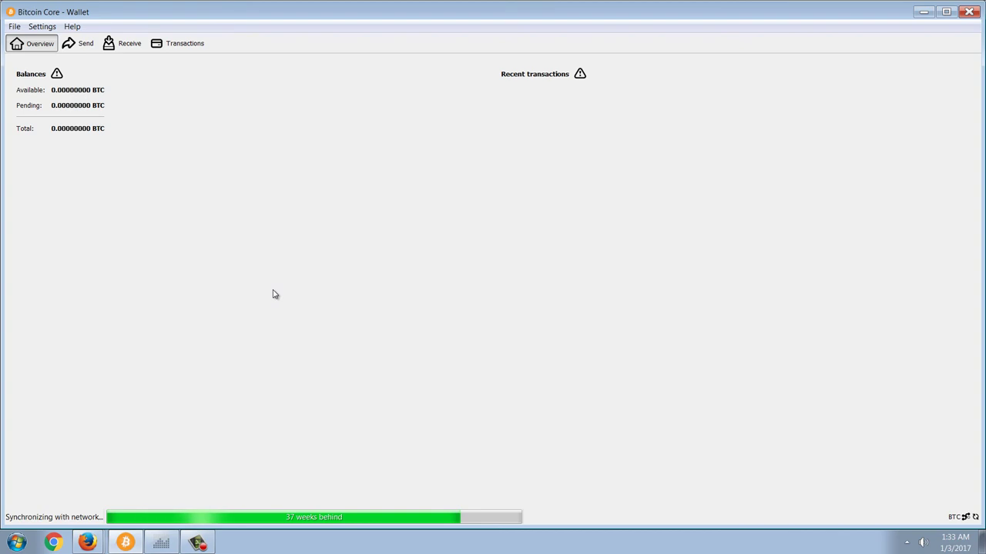
{"action": "left_click", "coordinate": [84, 541]}
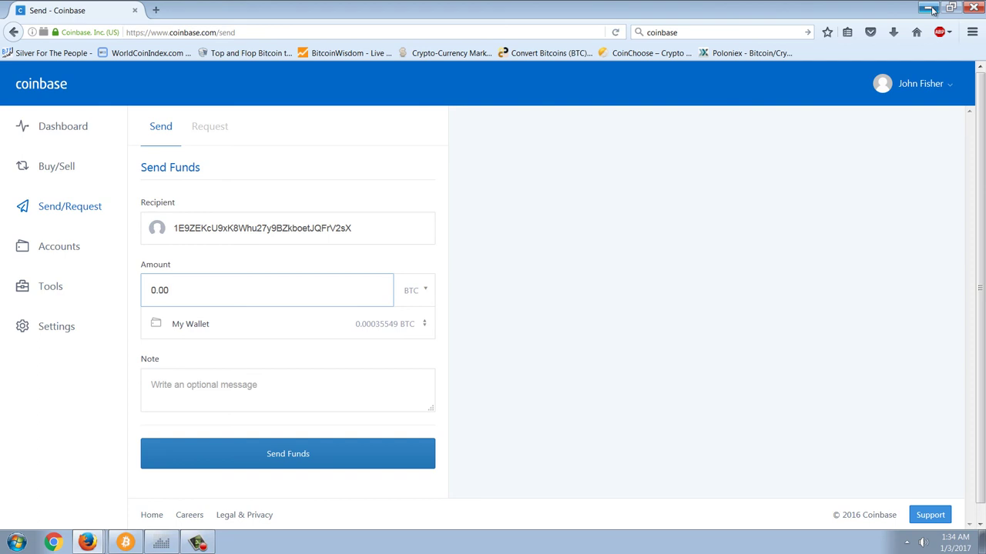
{"action": "key", "text": "alt+Tab"}
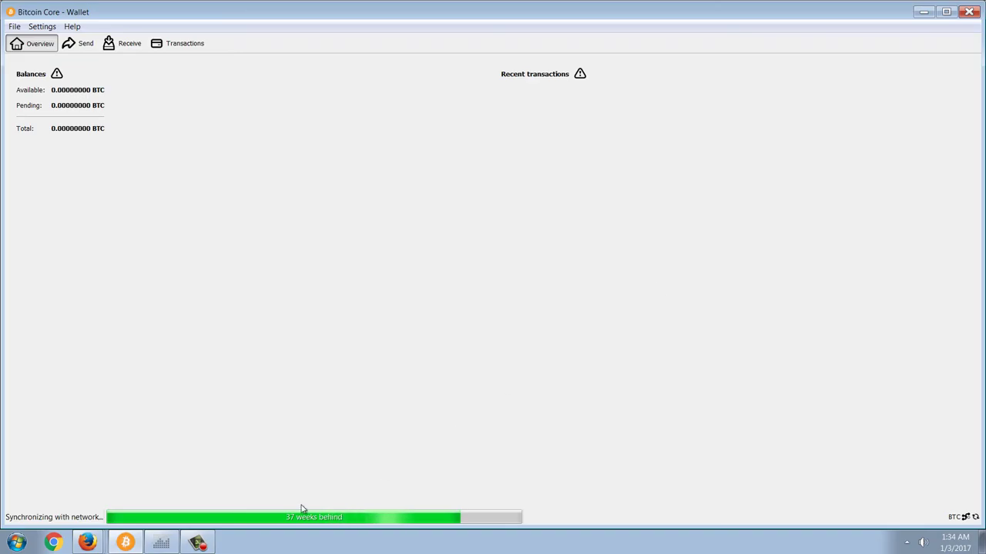
{"action": "left_click", "coordinate": [89, 544]}
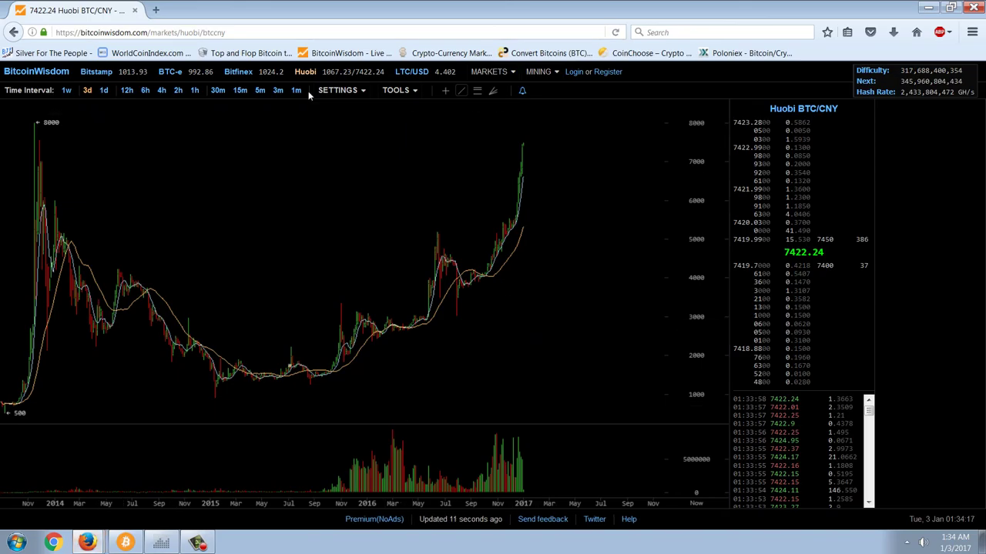
Cycle the Huobi BTC/CNY chart through 1-minute and 15-minute candles, settling on 2-hour candles.
{"action": "left_click", "coordinate": [299, 91]}
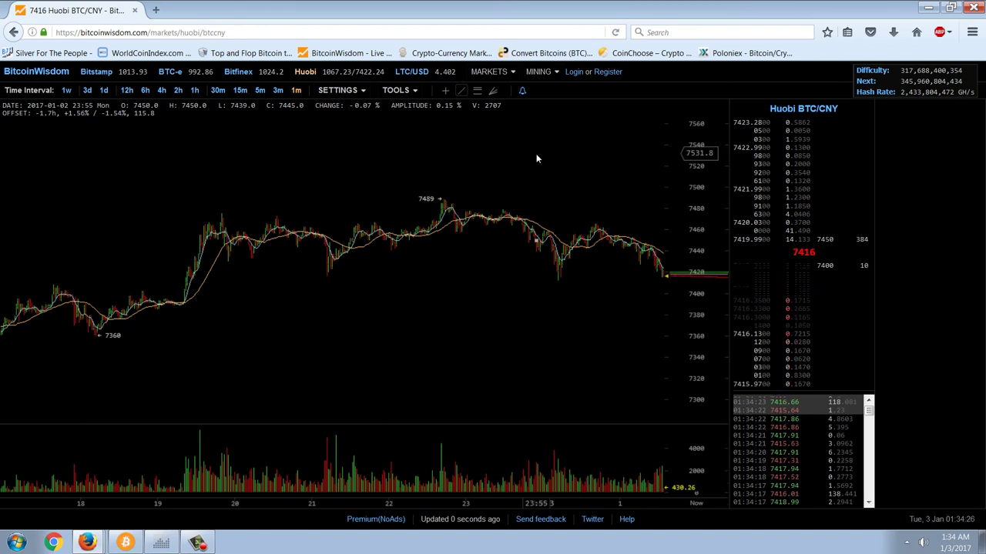
{"action": "left_click", "coordinate": [240, 92]}
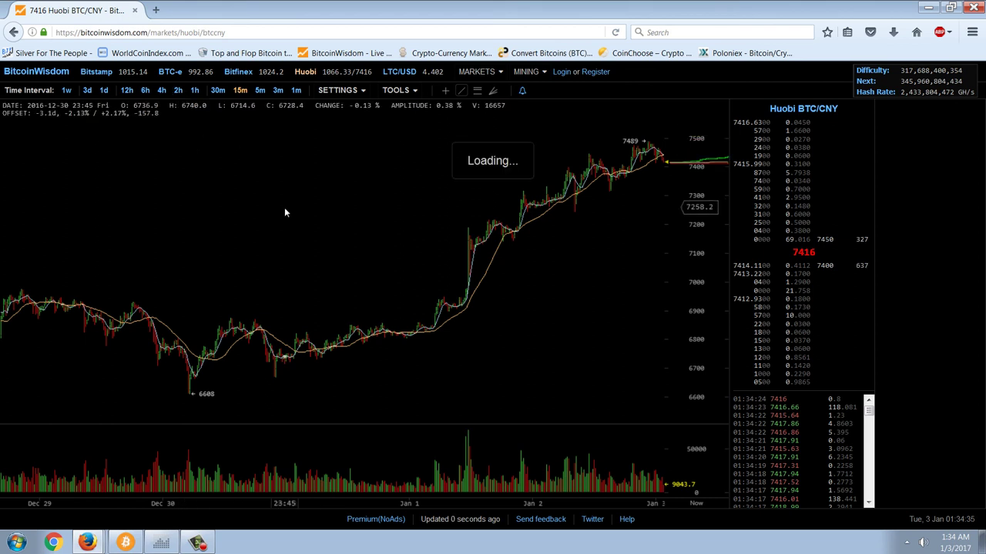
{"action": "left_click", "coordinate": [179, 91]}
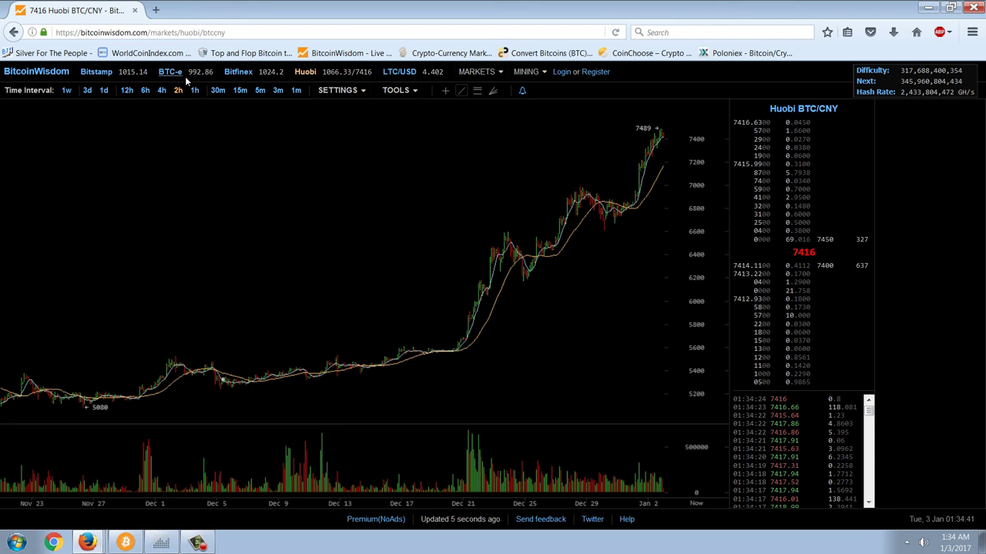
Switch to the Bitfinex BTC/USD chart and display it with 4-hour candles.
{"action": "left_click", "coordinate": [235, 71]}
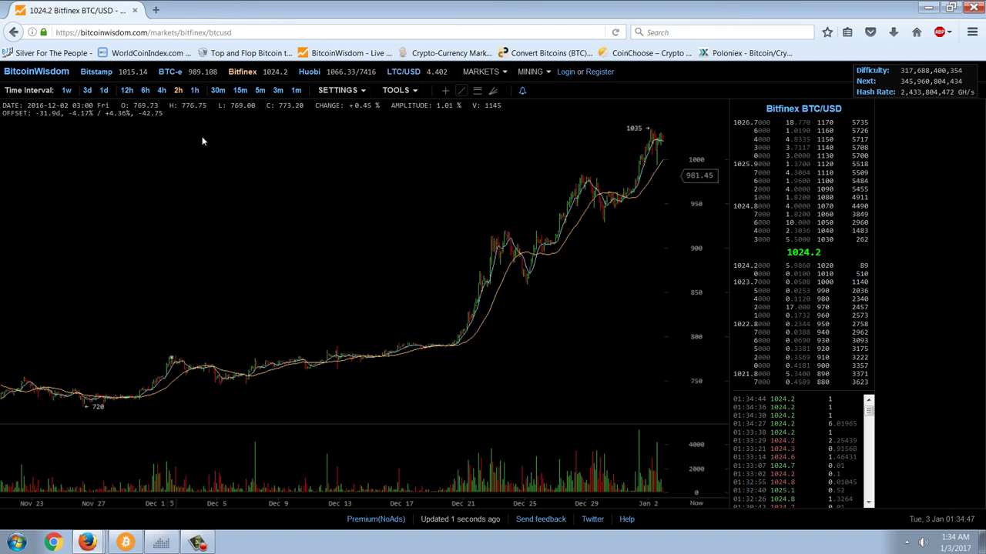
{"action": "left_click", "coordinate": [162, 91]}
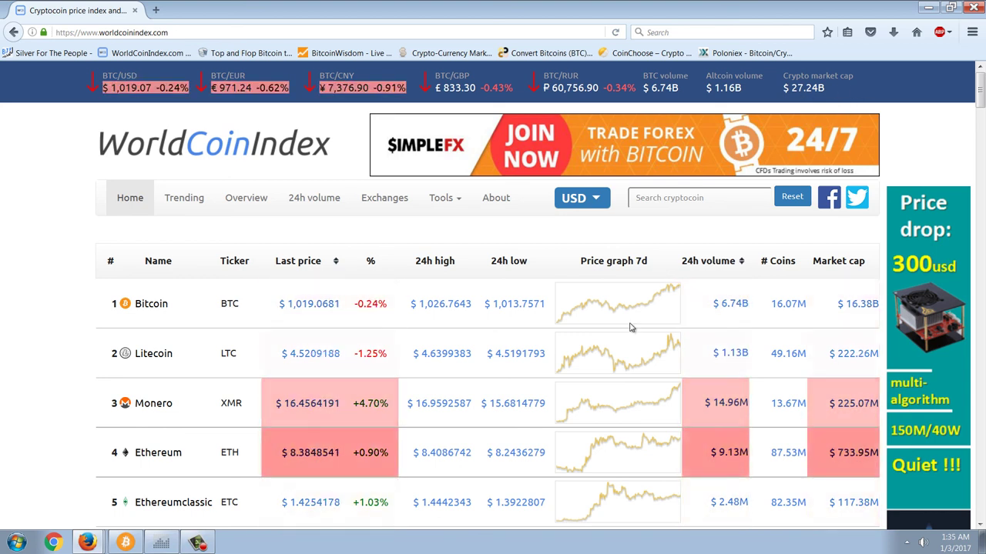
Look over the WorldCoinIndex price table, then bring the BitcoinWisdom LTC/USD chart window forward.
{"action": "scroll", "coordinate": [638, 341], "scroll_direction": "down", "scroll_amount": 3}
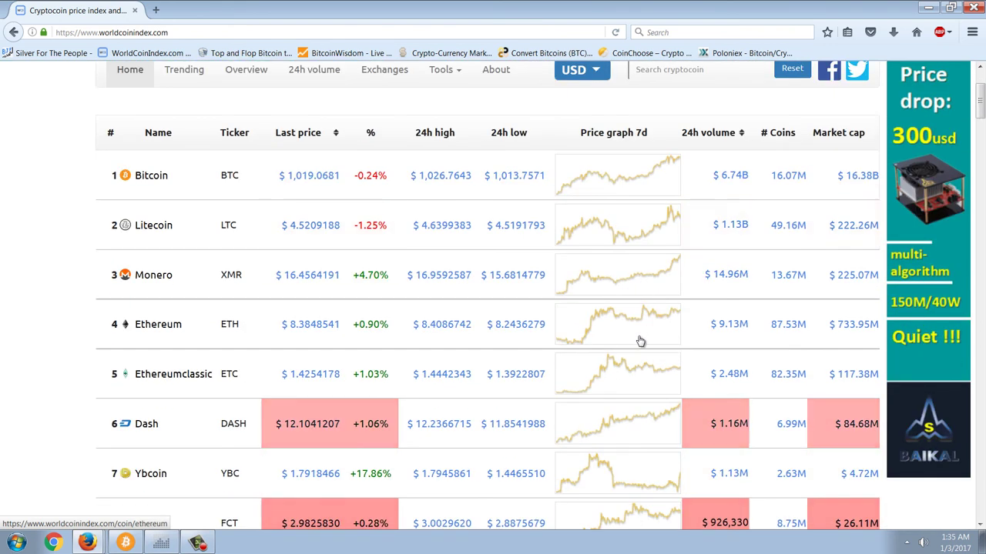
{"action": "scroll", "coordinate": [639, 341], "scroll_direction": "up", "scroll_amount": 3}
{"action": "scroll", "coordinate": [640, 341], "scroll_direction": "down", "scroll_amount": 3}
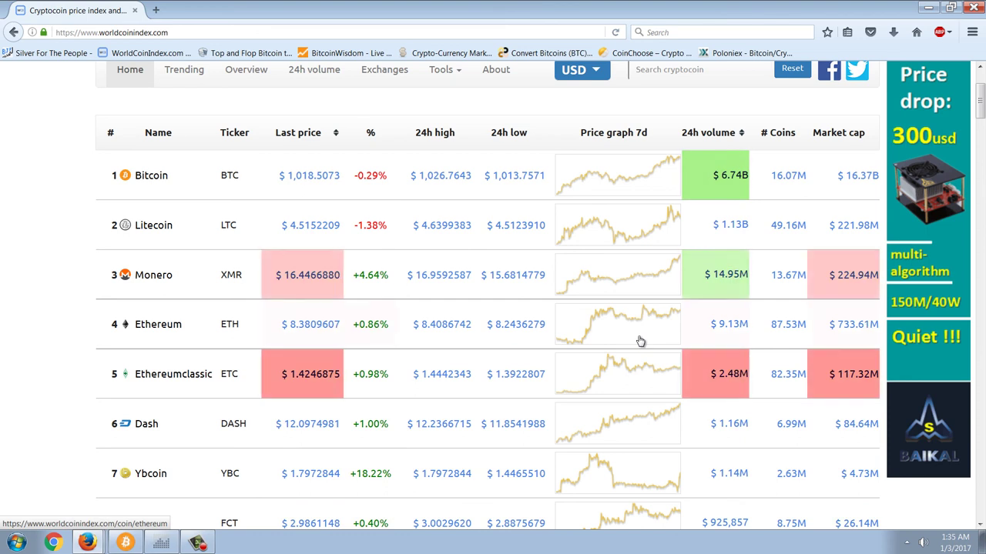
{"action": "scroll", "coordinate": [640, 341], "scroll_direction": "up", "scroll_amount": 3}
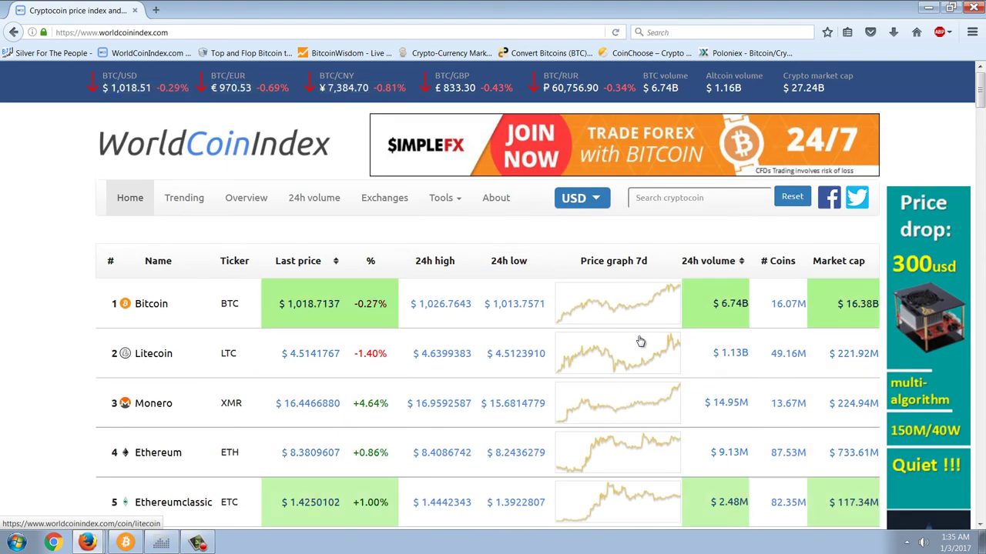
{"action": "scroll", "coordinate": [640, 341], "scroll_direction": "down", "scroll_amount": 3}
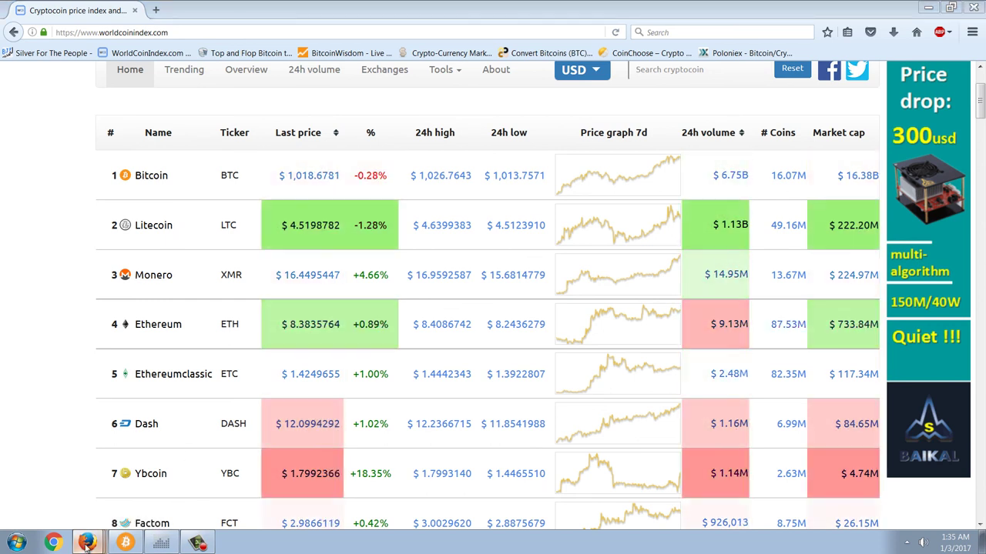
{"action": "key", "text": "alt+Tab"}
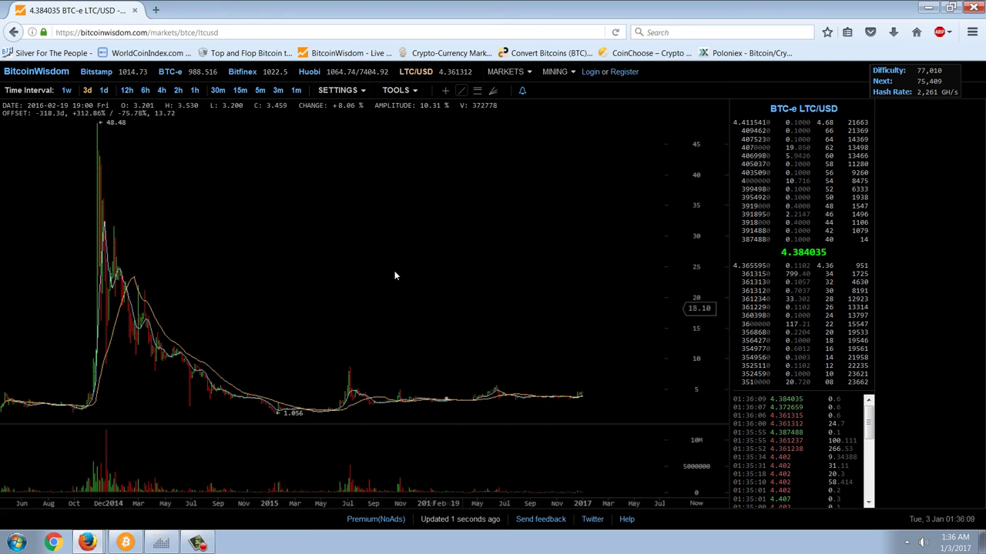
Open the BTC-e LTC/BTC chart from the MARKETS list, then return to WorldCoinIndex.
{"action": "left_click", "coordinate": [516, 76]}
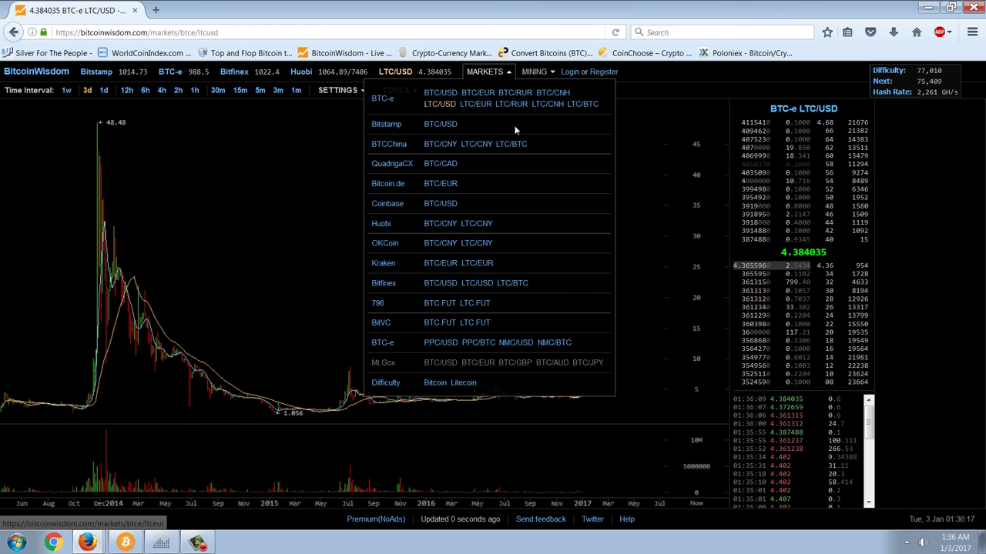
{"action": "left_click", "coordinate": [585, 105]}
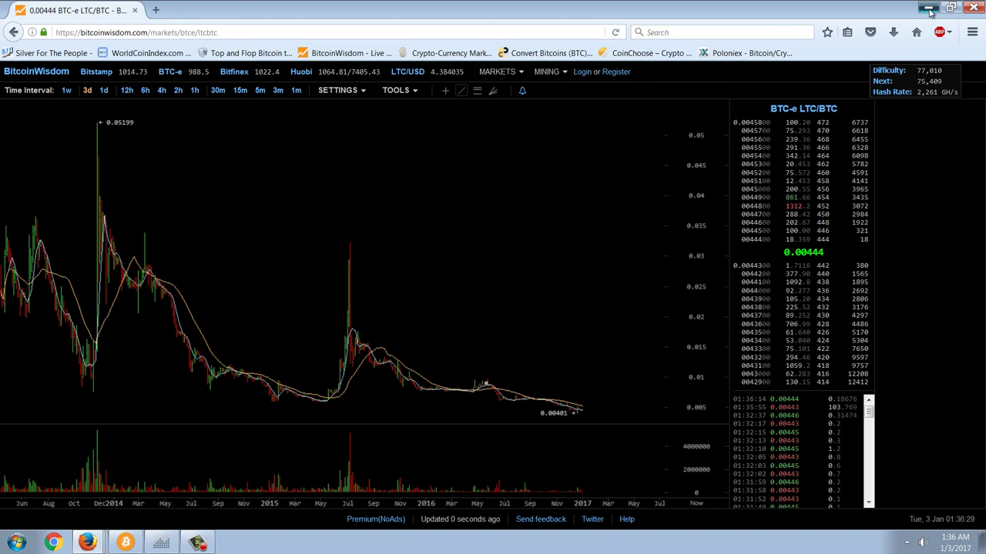
{"action": "key", "text": "alt+Left"}
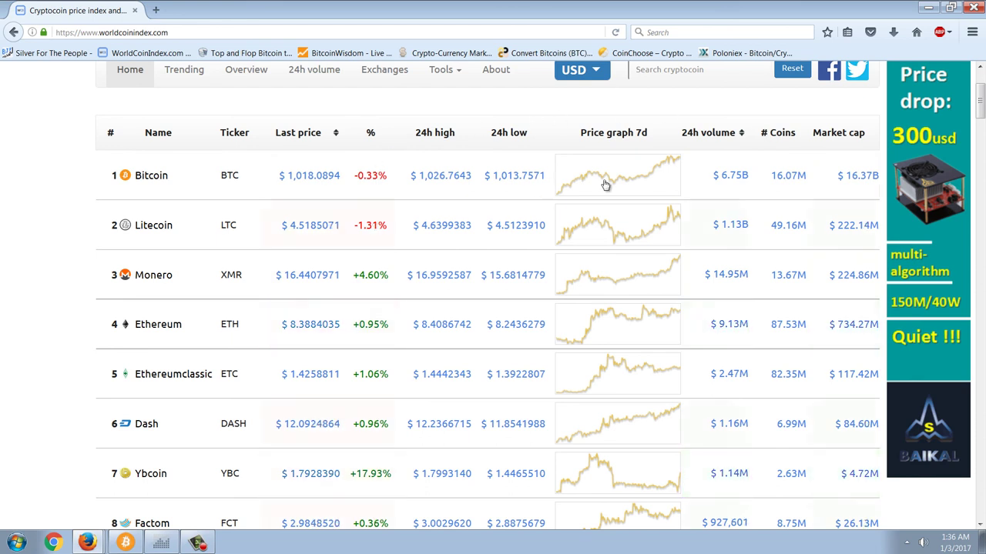
Sort the WorldCoinIndex coins by market cap, largest first, and scroll through the rankings.
{"action": "left_click", "coordinate": [838, 133]}
{"action": "left_click", "coordinate": [839, 133]}
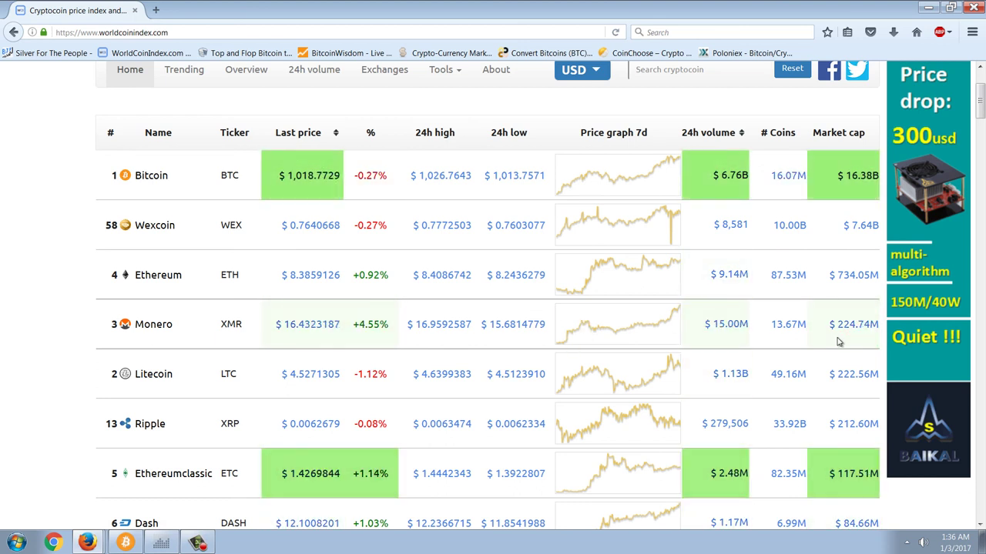
{"action": "scroll", "coordinate": [839, 342], "scroll_direction": "down", "scroll_amount": 3}
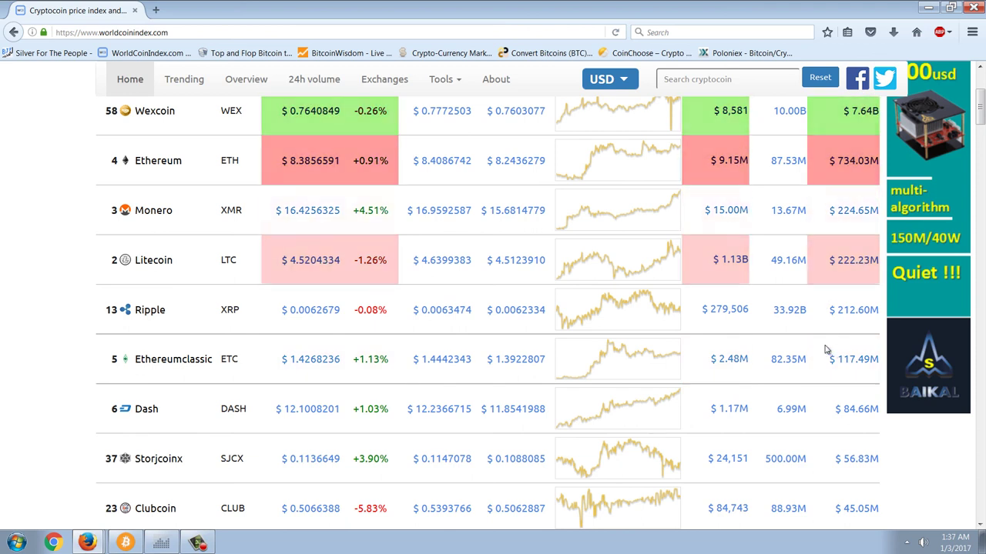
{"action": "scroll", "coordinate": [842, 333], "scroll_direction": "down", "scroll_amount": 1}
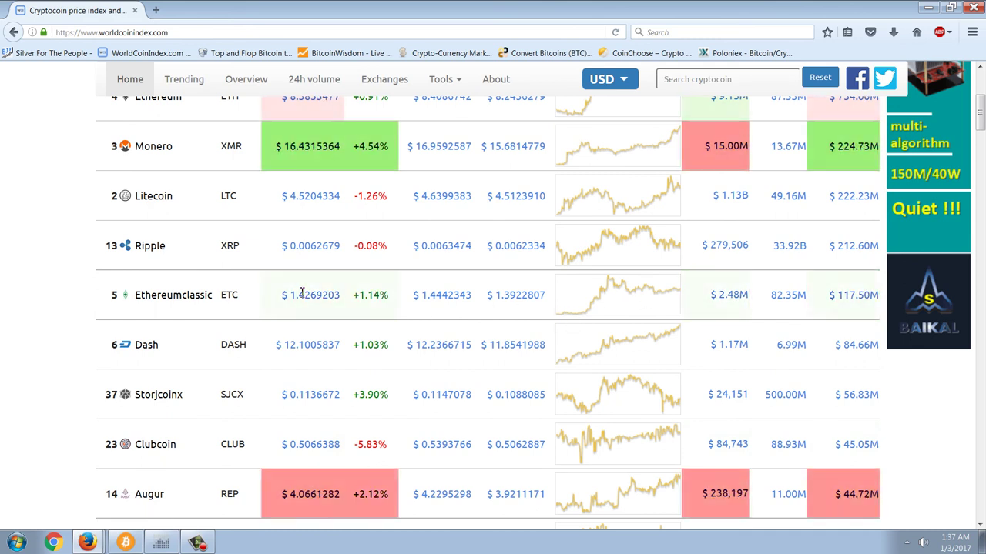
{"action": "scroll", "coordinate": [305, 290], "scroll_direction": "up", "scroll_amount": 3}
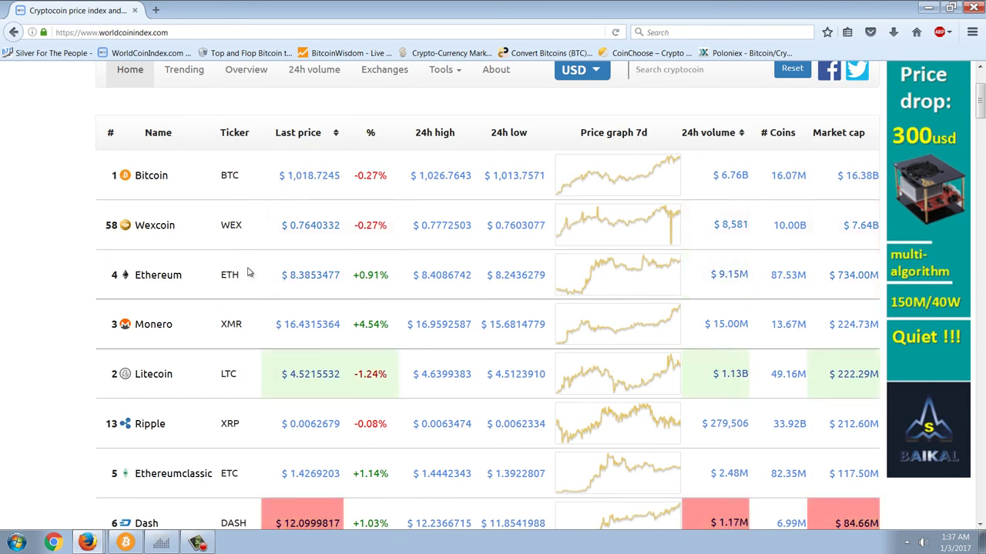
{"action": "scroll", "coordinate": [670, 338], "scroll_direction": "down", "scroll_amount": 3}
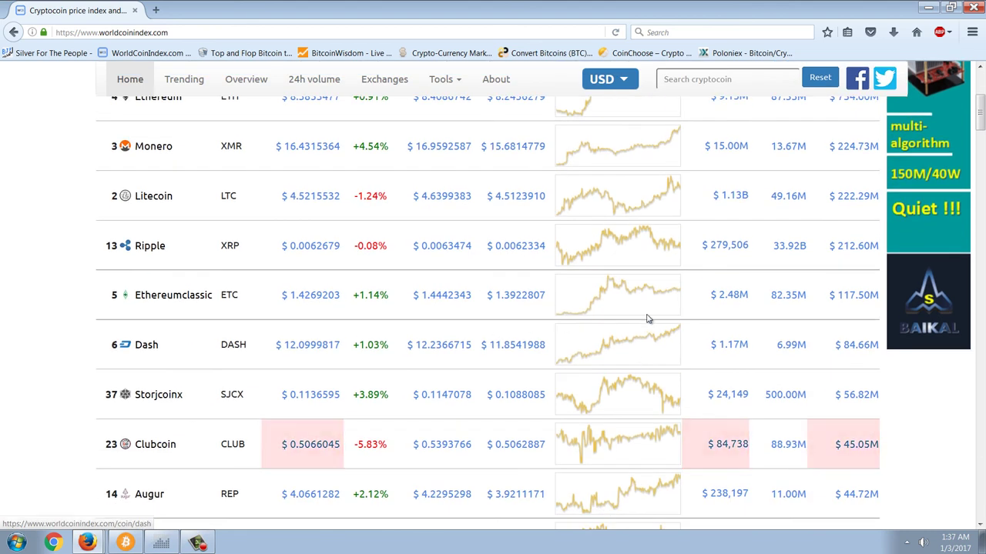
{"action": "scroll", "coordinate": [670, 331], "scroll_direction": "up", "scroll_amount": 3}
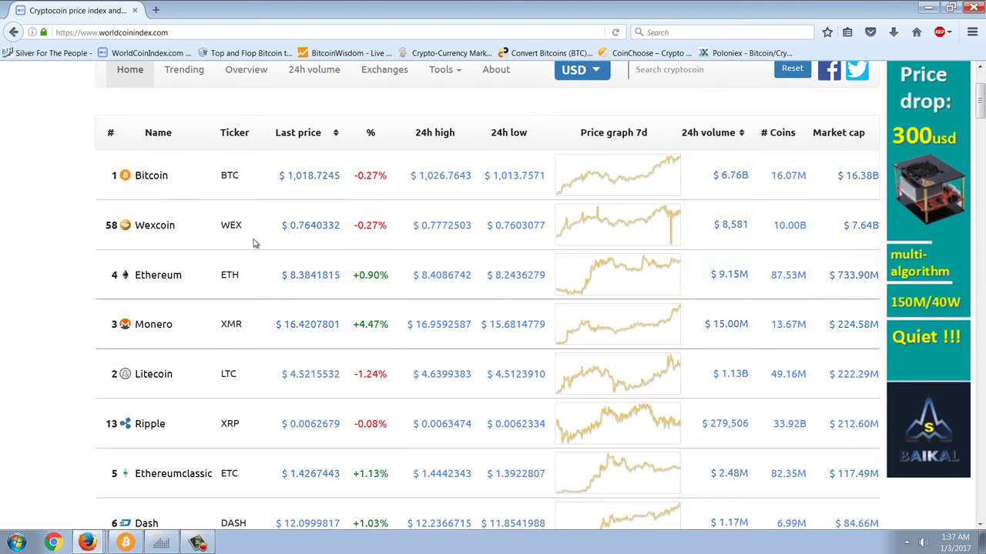
{"action": "scroll", "coordinate": [405, 282], "scroll_direction": "down", "scroll_amount": 12}
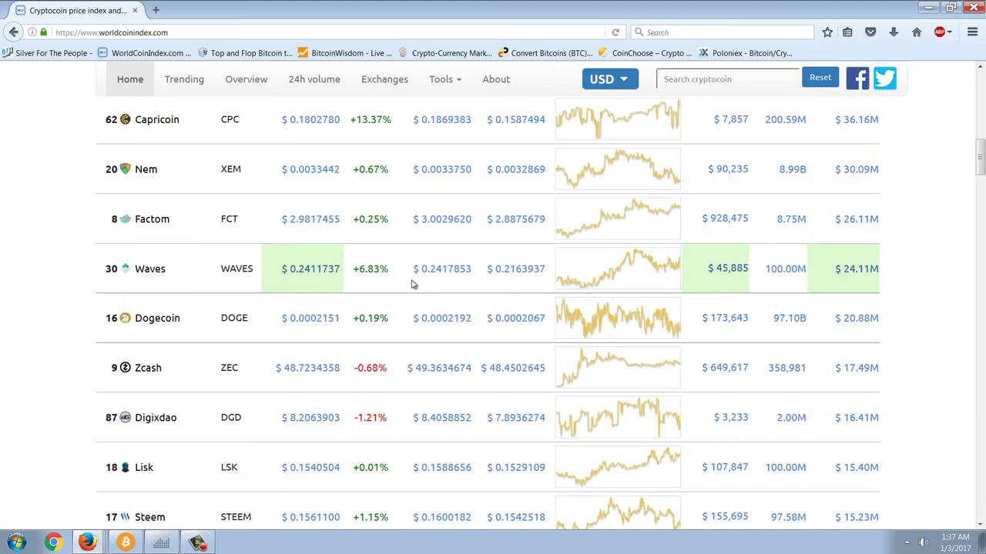
{"action": "scroll", "coordinate": [412, 283], "scroll_direction": "down", "scroll_amount": 4}
{"action": "scroll", "coordinate": [408, 289], "scroll_direction": "up", "scroll_amount": 8}
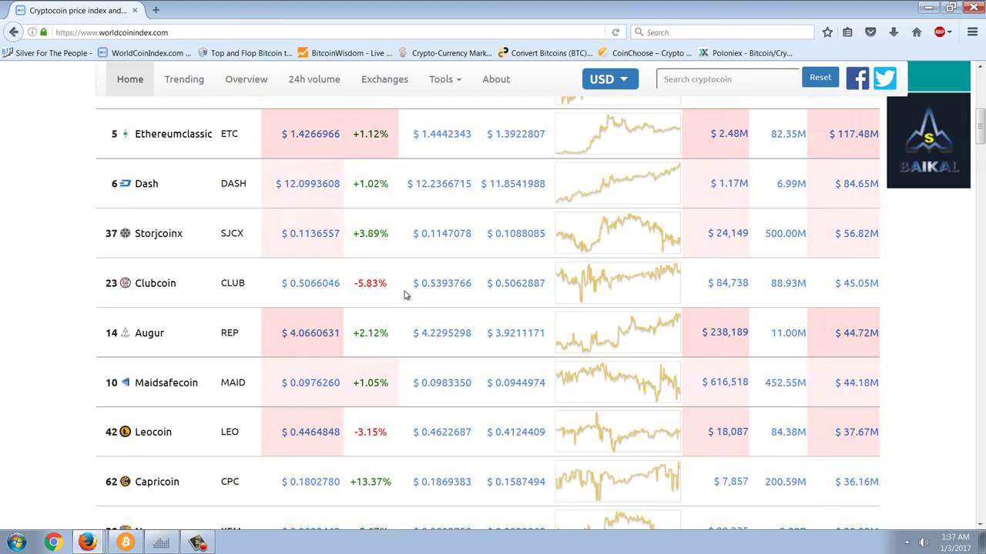
{"action": "scroll", "coordinate": [406, 295], "scroll_direction": "up", "scroll_amount": 8}
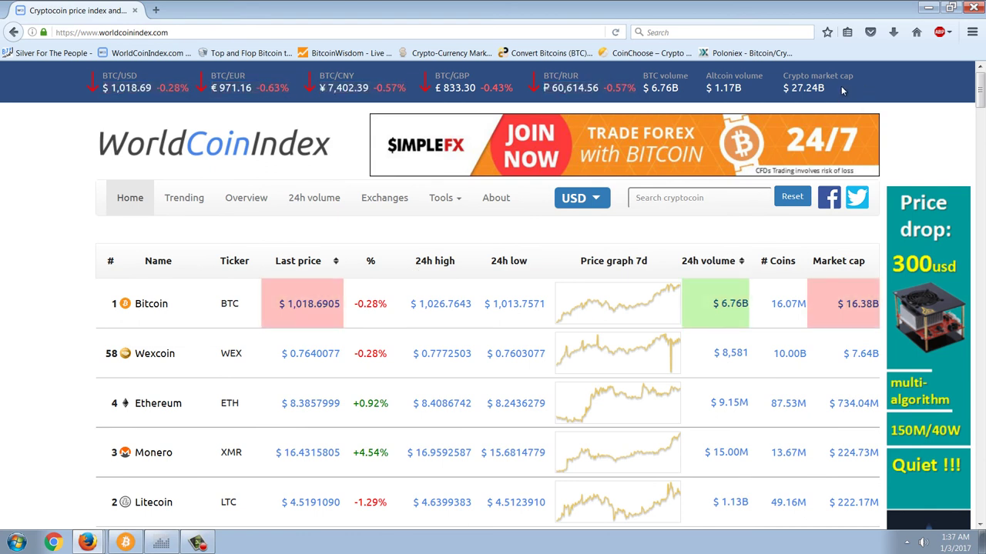
Highlight the 27.24B total market cap, then go back to BitcoinWisdom's Huobi BTC/CNY chart.
{"action": "left_click_drag", "start_coordinate": [838, 91], "coordinate": [793, 91]}
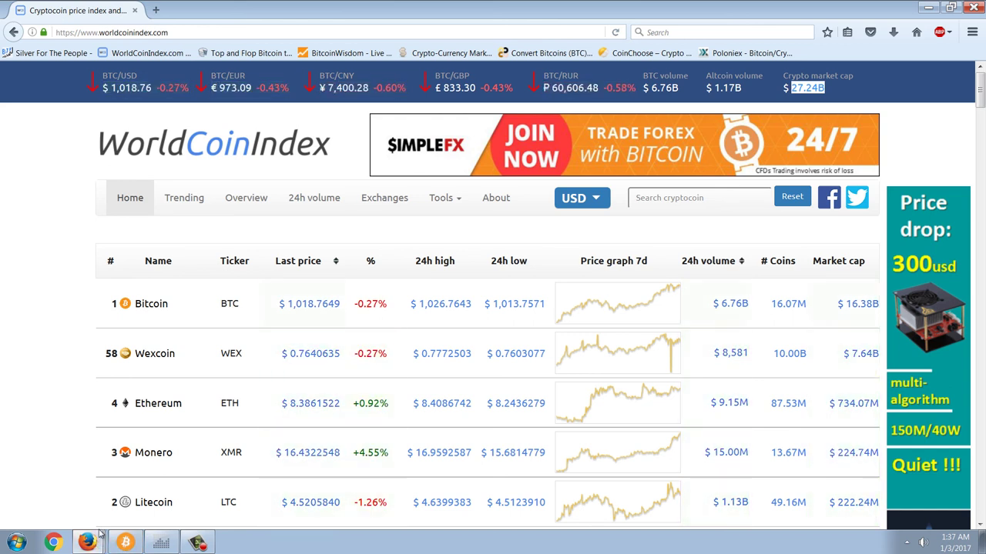
{"action": "left_click", "coordinate": [338, 52]}
{"action": "left_click", "coordinate": [312, 73]}
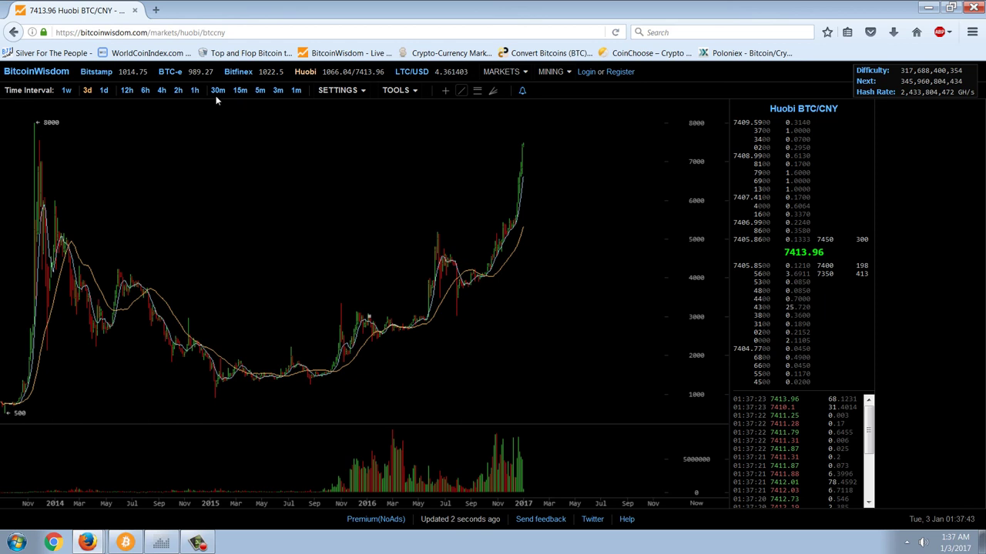
View the Huobi chart with 1-minute candles, then switch to the Bitfinex BTC/USD chart.
{"action": "left_click", "coordinate": [295, 91]}
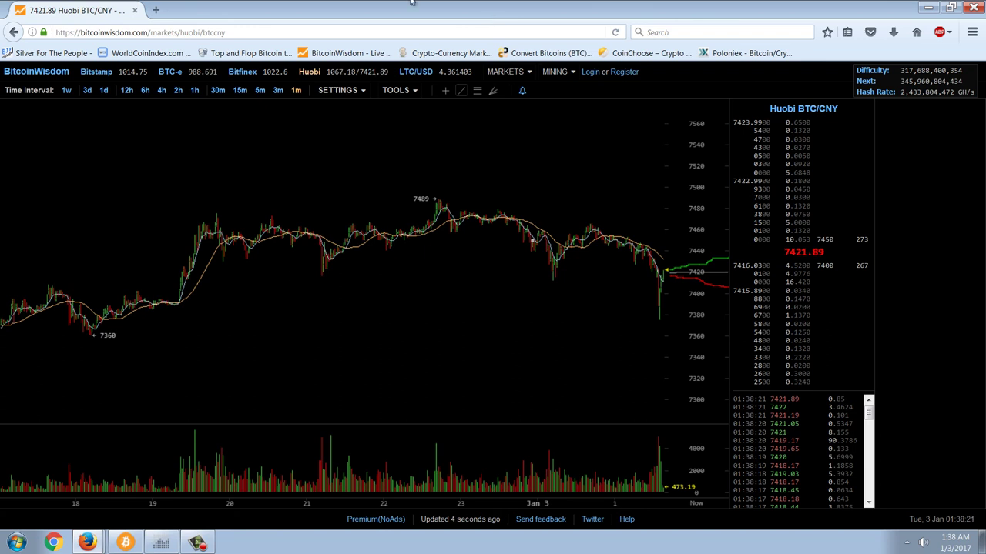
{"action": "left_click", "coordinate": [239, 72]}
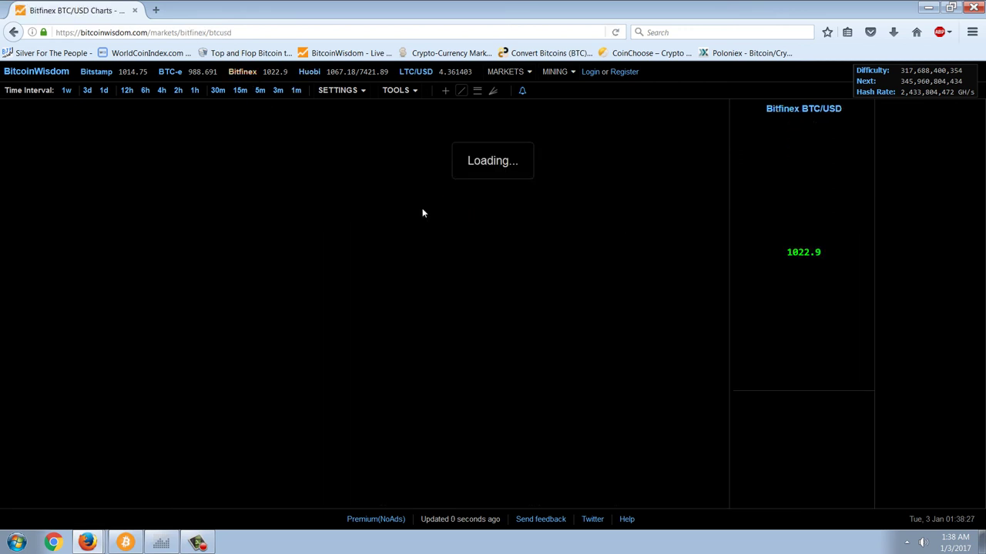